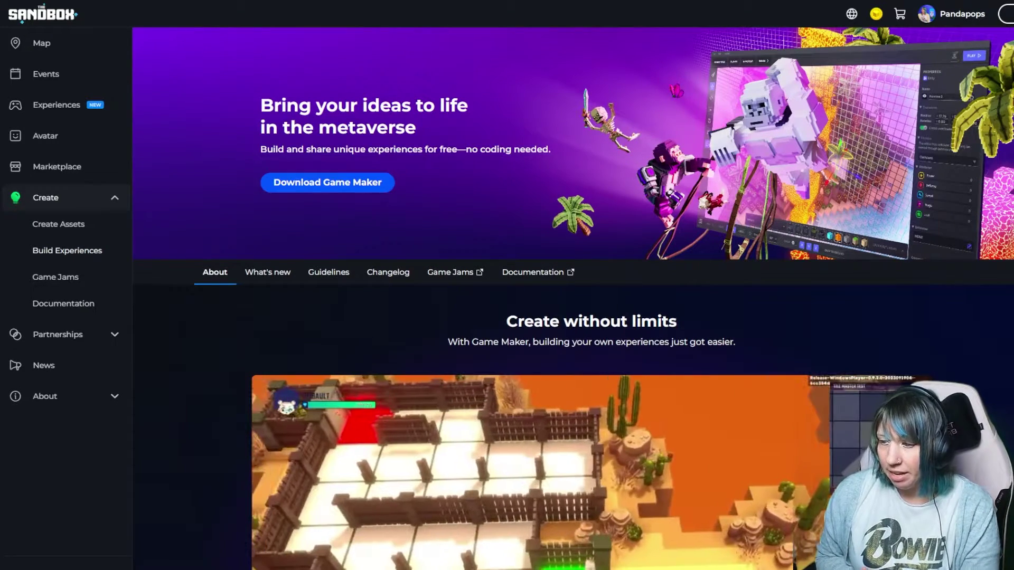
# - Look through the gallery of all playable experiences, the existing workspaces and the available templates, and return to the home page
pyautogui.scroll(-4, 573, 299)
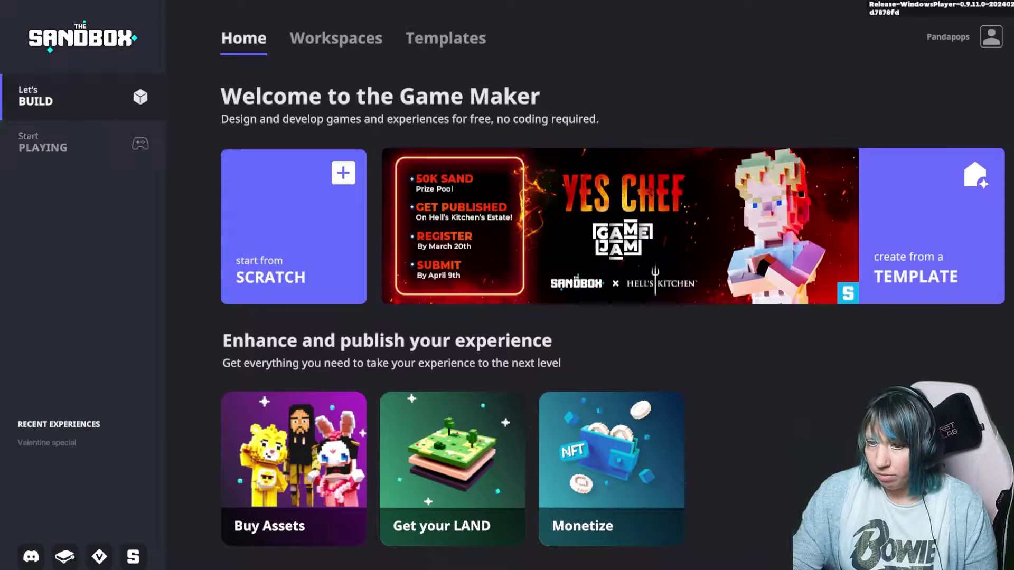
pyautogui.click(84, 144)
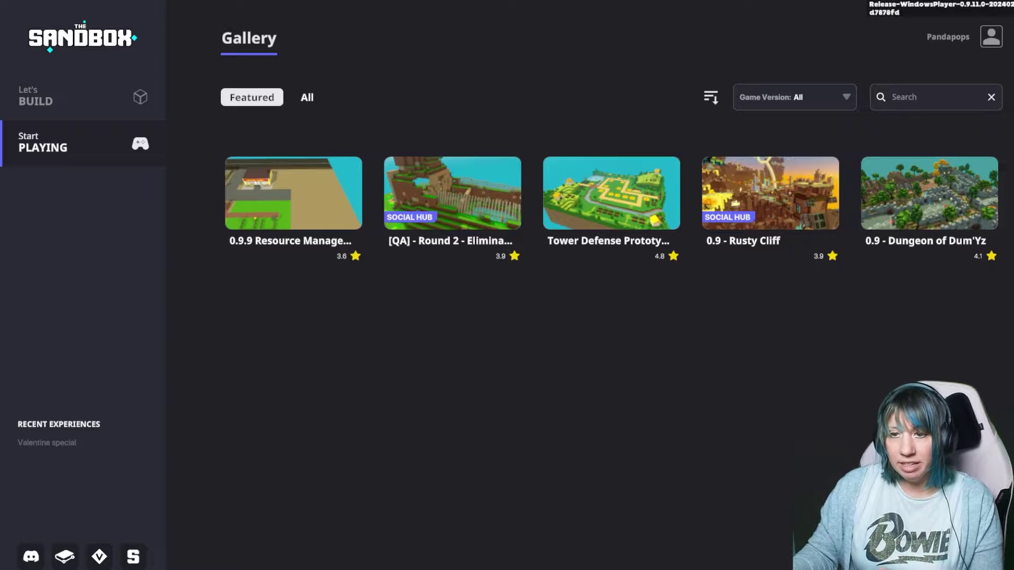
pyautogui.click(306, 97)
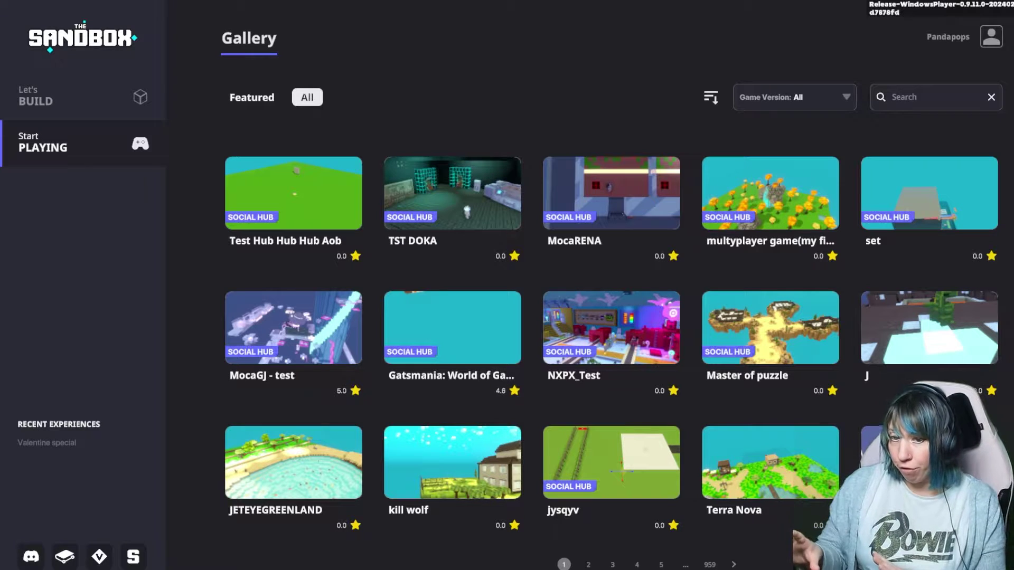
pyautogui.click(83, 97)
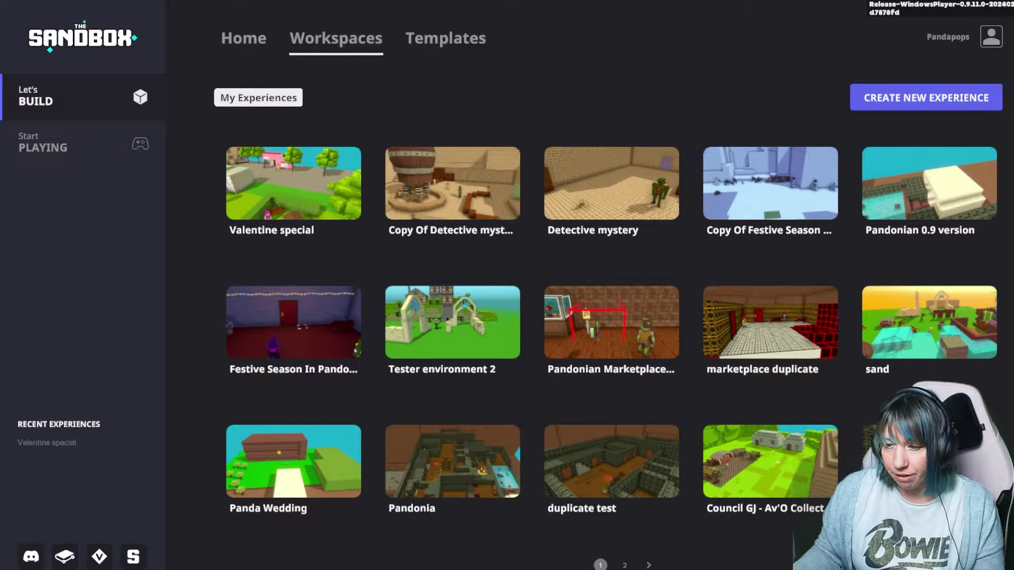
pyautogui.click(445, 38)
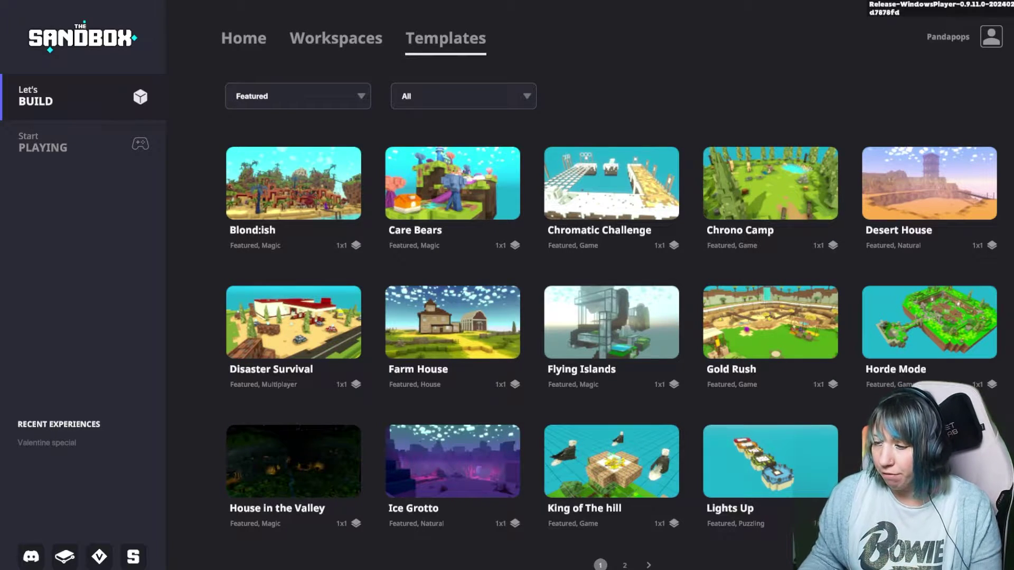
pyautogui.click(243, 38)
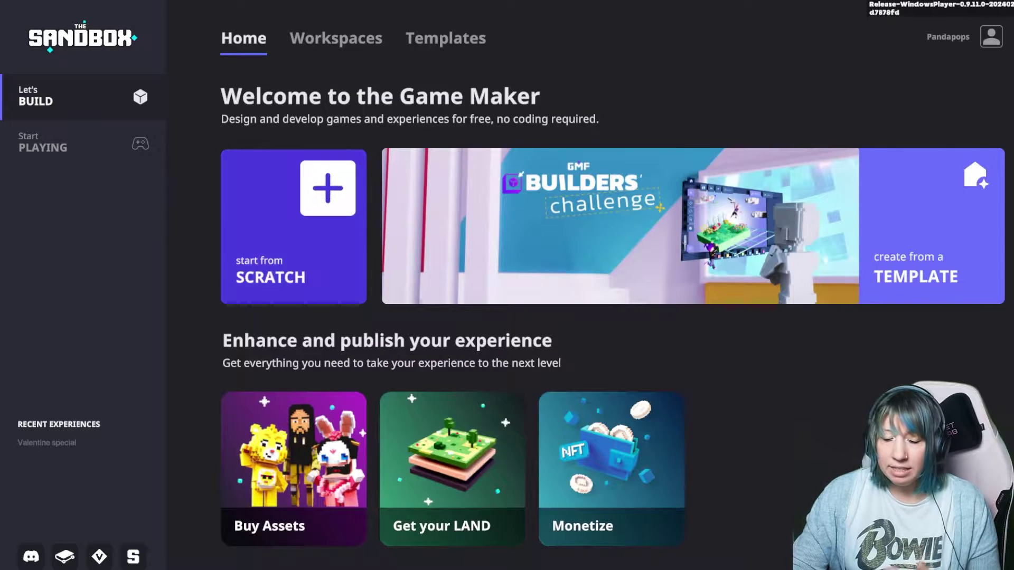
# - Create a new 1 x 1 experience from scratch with the Jungle Islands theme, named "Tester 1"
pyautogui.click(294, 227)
pyautogui.click(280, 260)
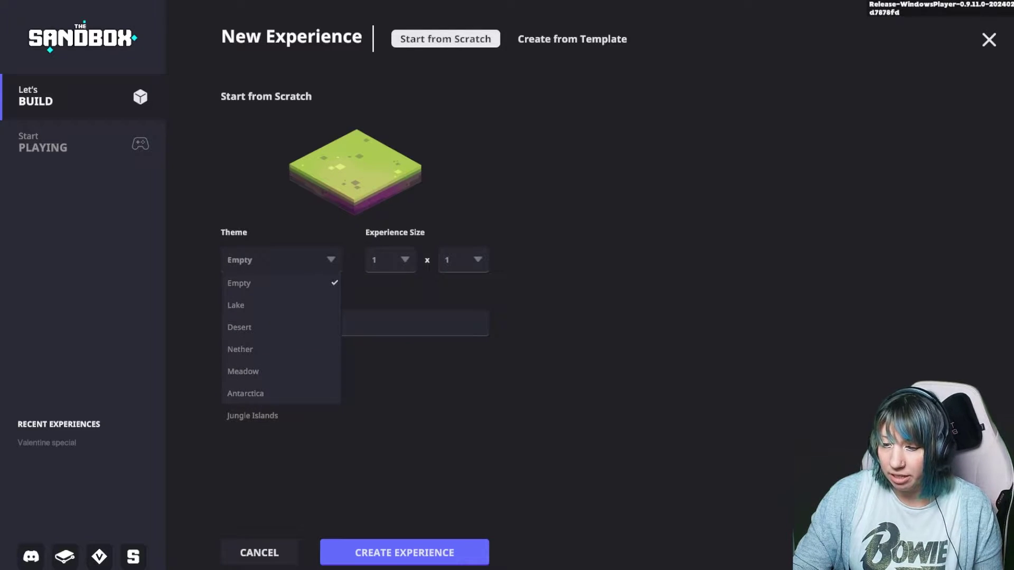
pyautogui.click(252, 415)
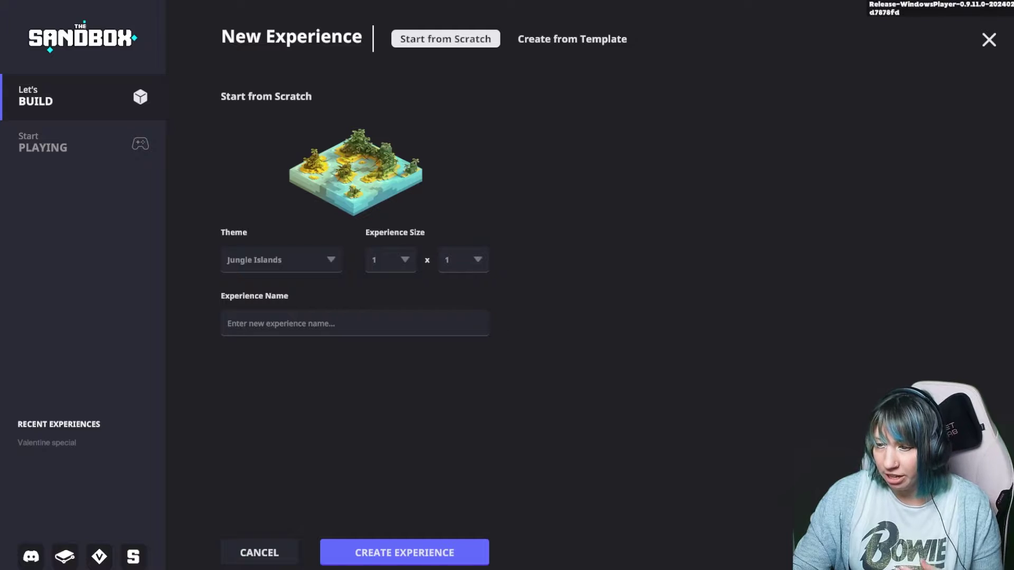
pyautogui.click(390, 259)
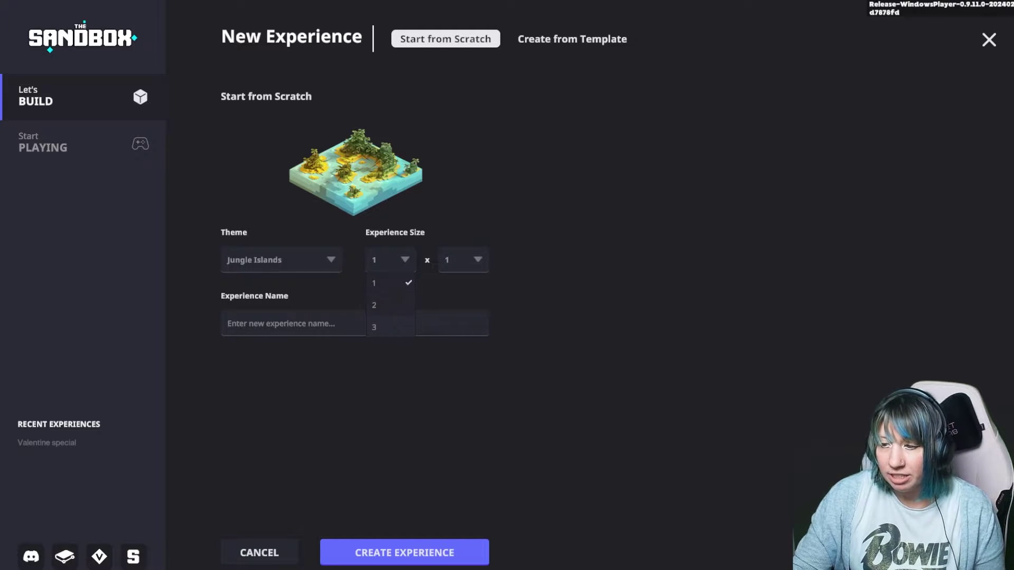
pyautogui.click(390, 260)
pyautogui.click(390, 259)
pyautogui.click(391, 260)
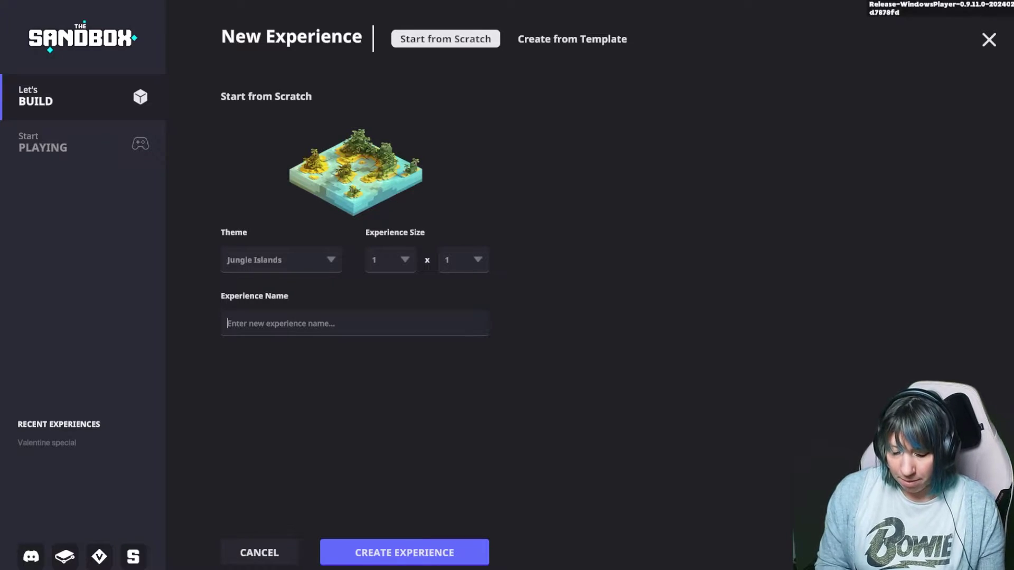
pyautogui.write('Tester 1')
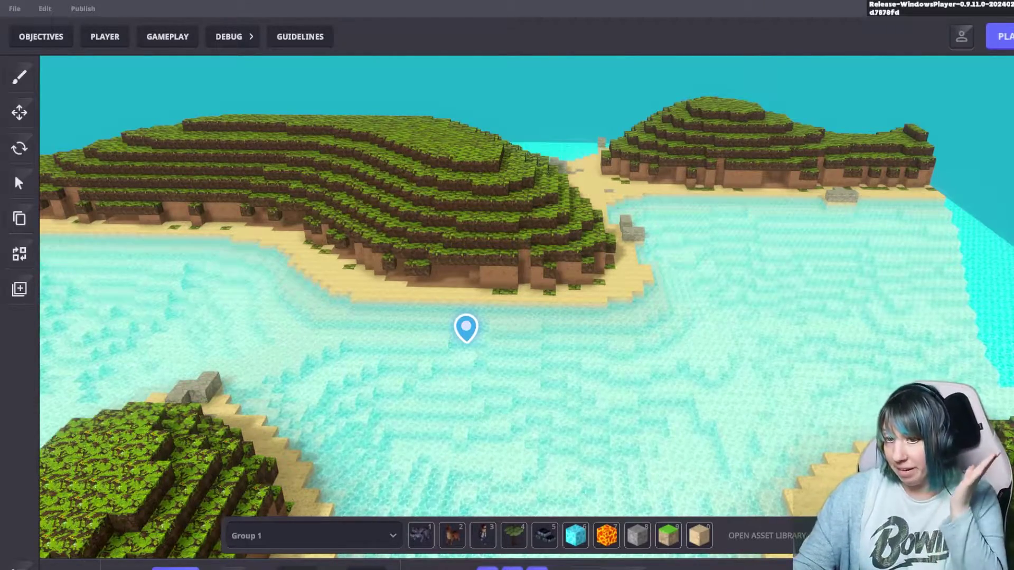
# - Review the file and edit commands, and examine the screen mode and resolution options in the settings
pyautogui.click(15, 9)
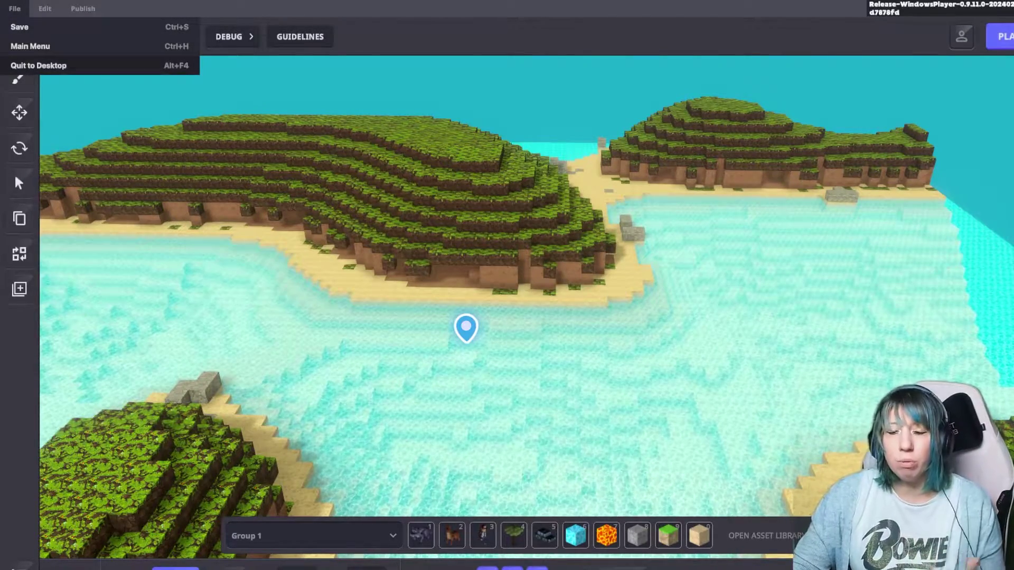
pyautogui.click(45, 9)
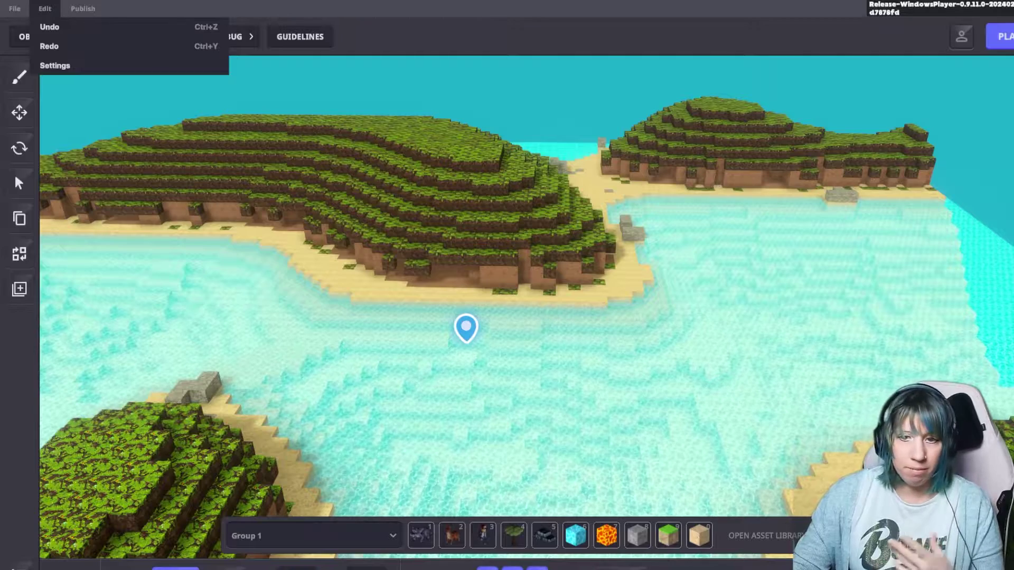
pyautogui.click(55, 65)
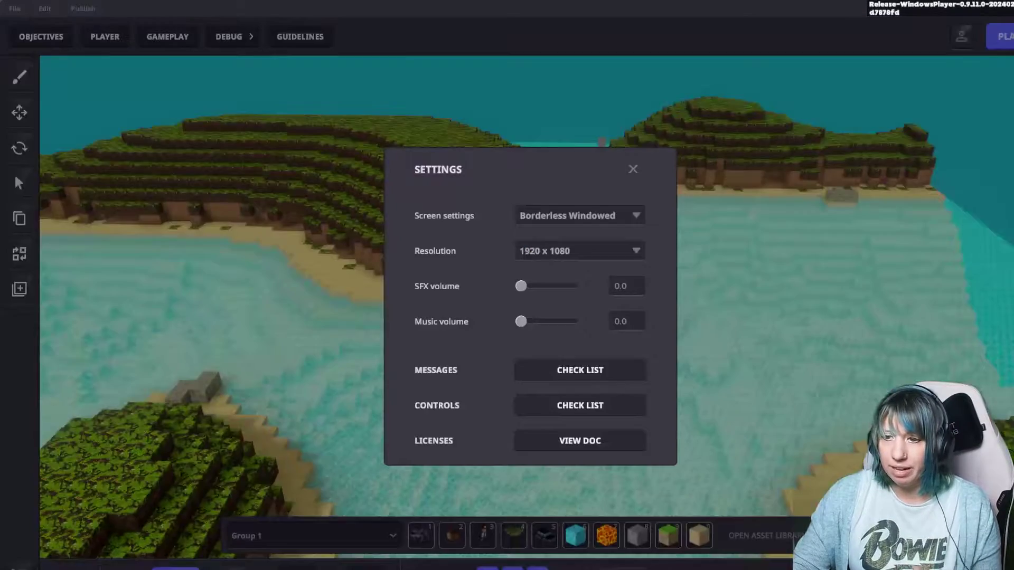
pyautogui.click(579, 215)
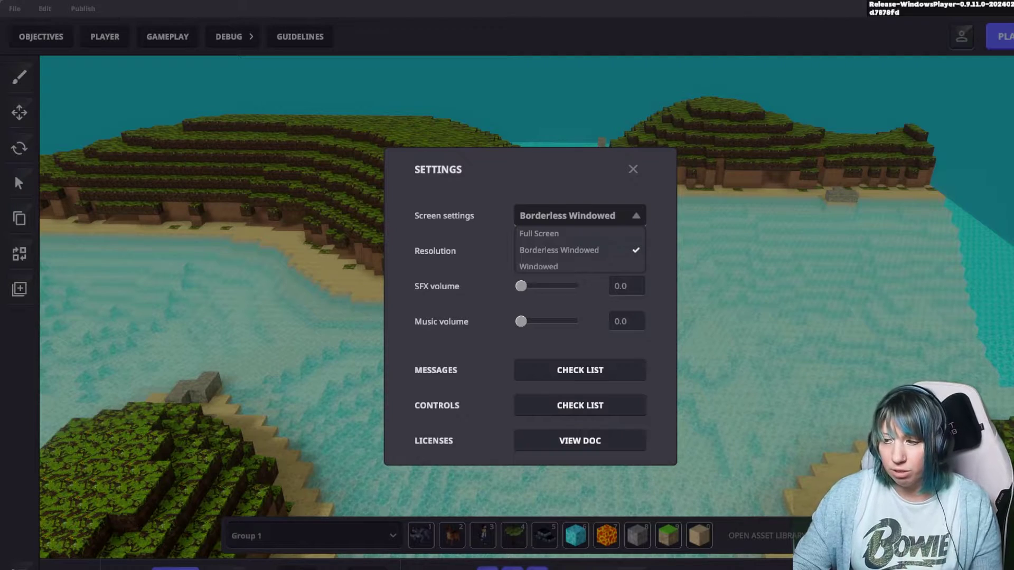
pyautogui.click(579, 215)
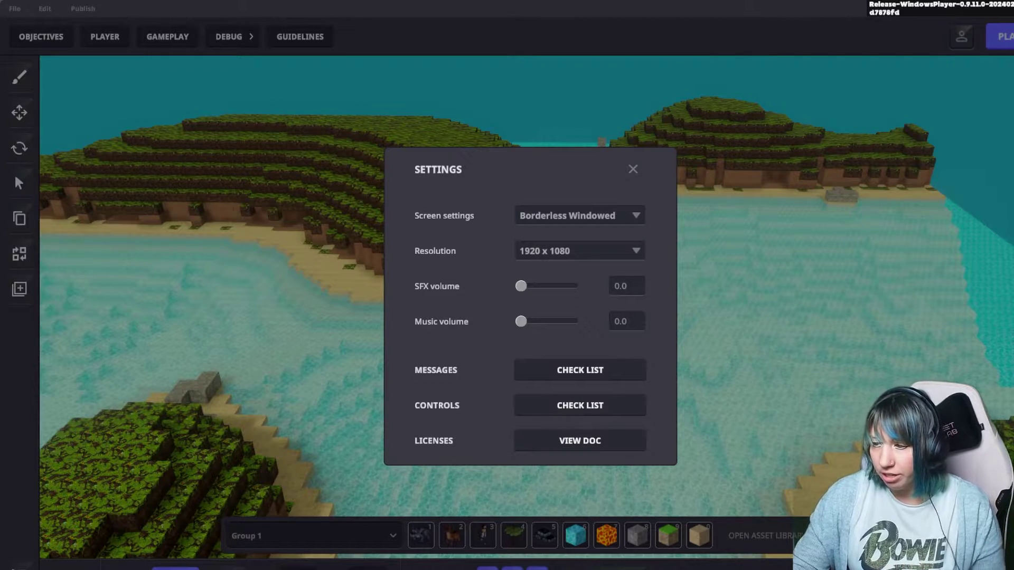
pyautogui.click(580, 251)
pyautogui.click(580, 251)
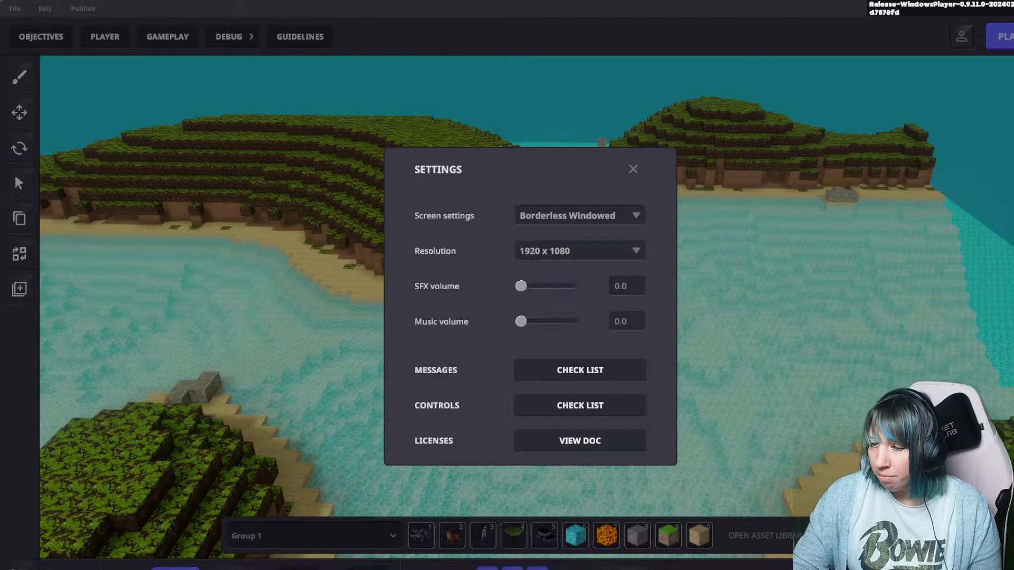
# - Examine the full list of messages from the settings and return to the settings
pyautogui.click(579, 370)
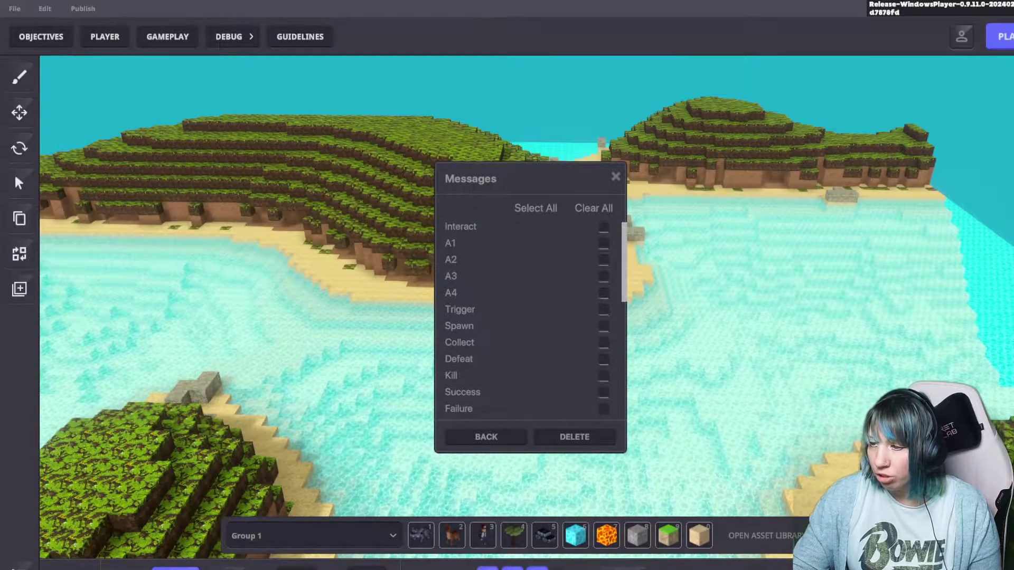
pyautogui.scroll(-5, 528, 317)
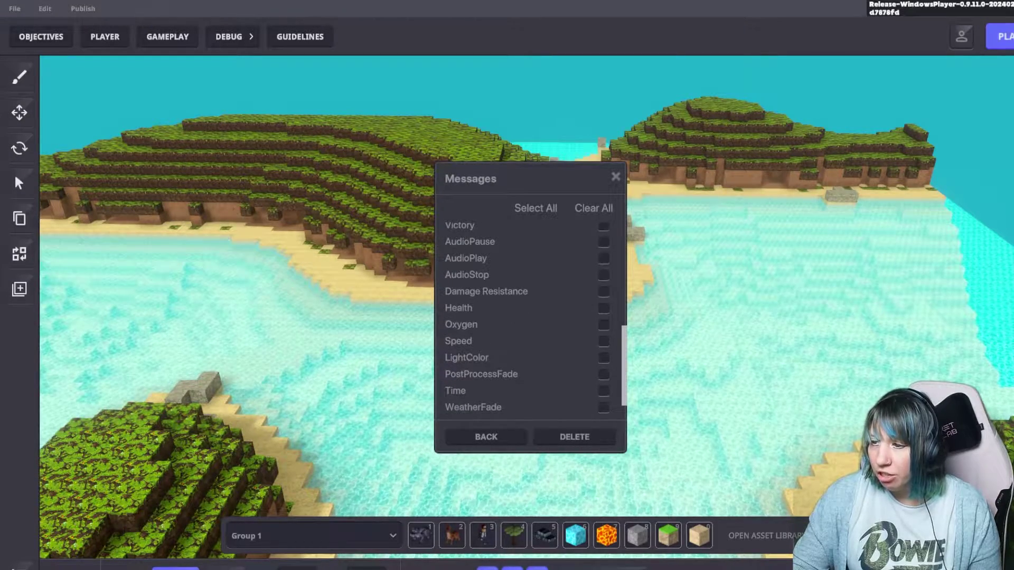
pyautogui.scroll(3, 528, 317)
pyautogui.scroll(-1, 528, 317)
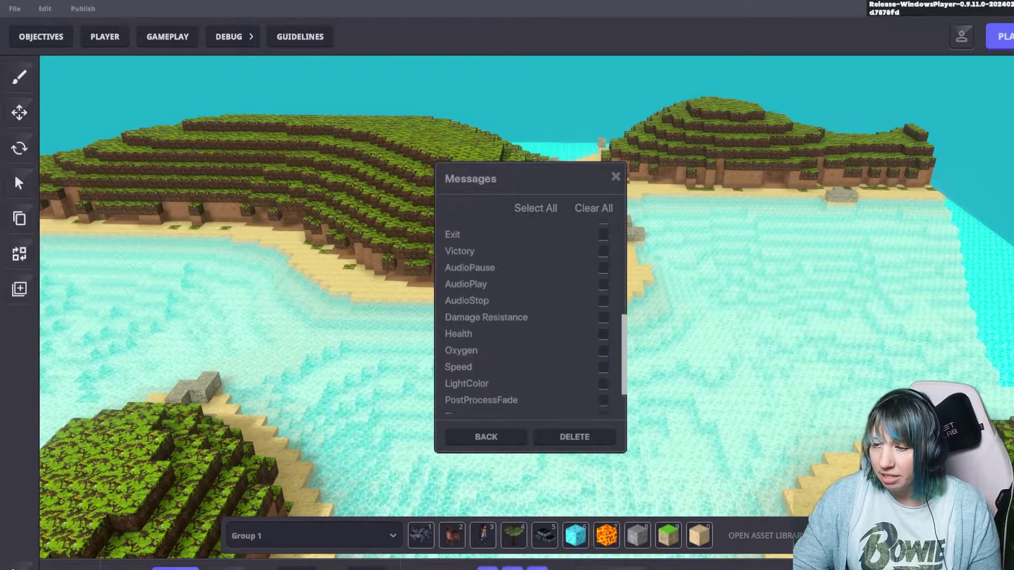
pyautogui.scroll(5, 528, 317)
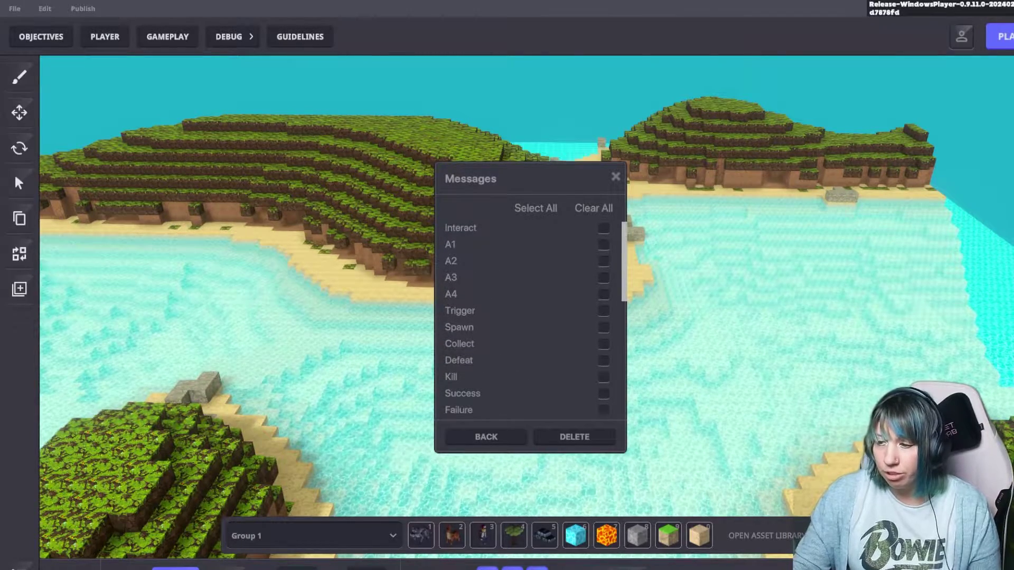
pyautogui.click(486, 437)
# - Review the Builder and Play control lists, and close the settings
pyautogui.click(579, 405)
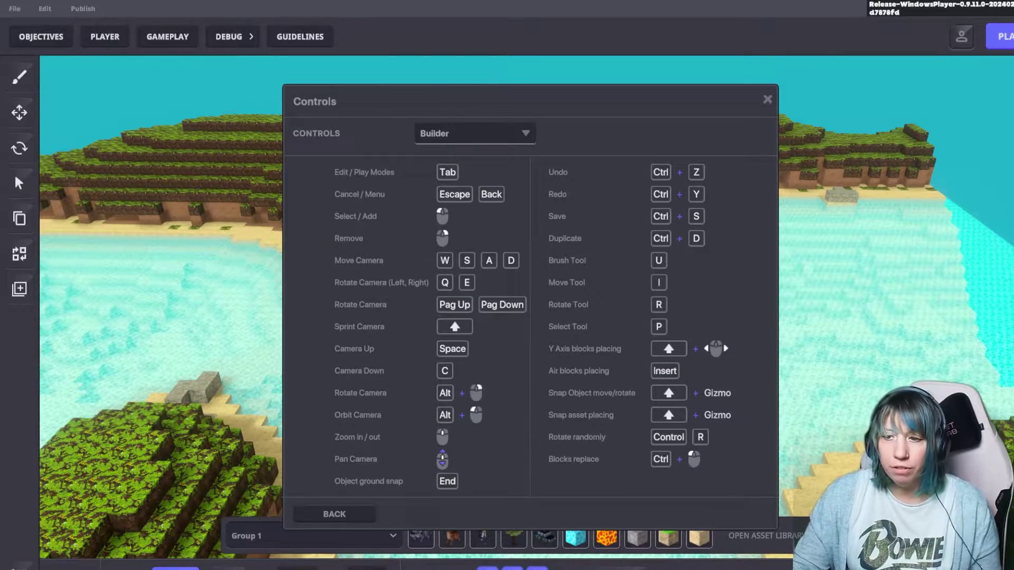
pyautogui.click(474, 133)
pyautogui.click(427, 168)
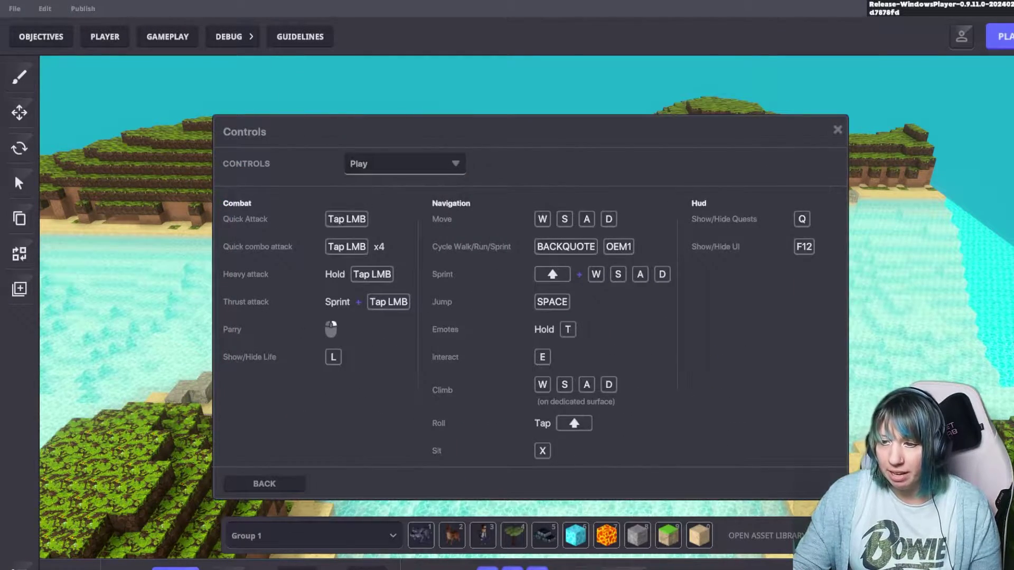
pyautogui.click(474, 134)
pyautogui.click(431, 151)
pyautogui.press('Escape')
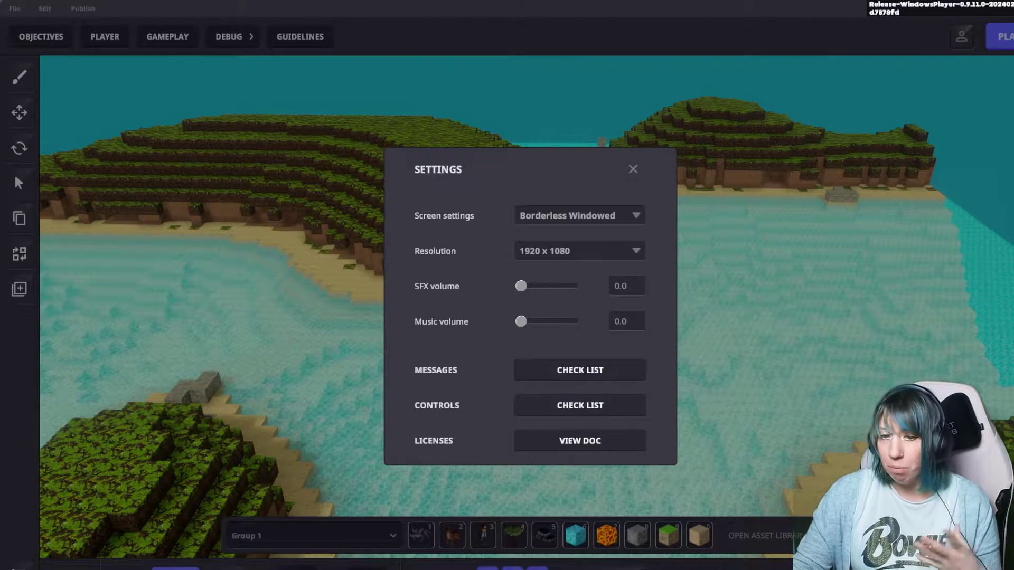
pyautogui.press('Escape')
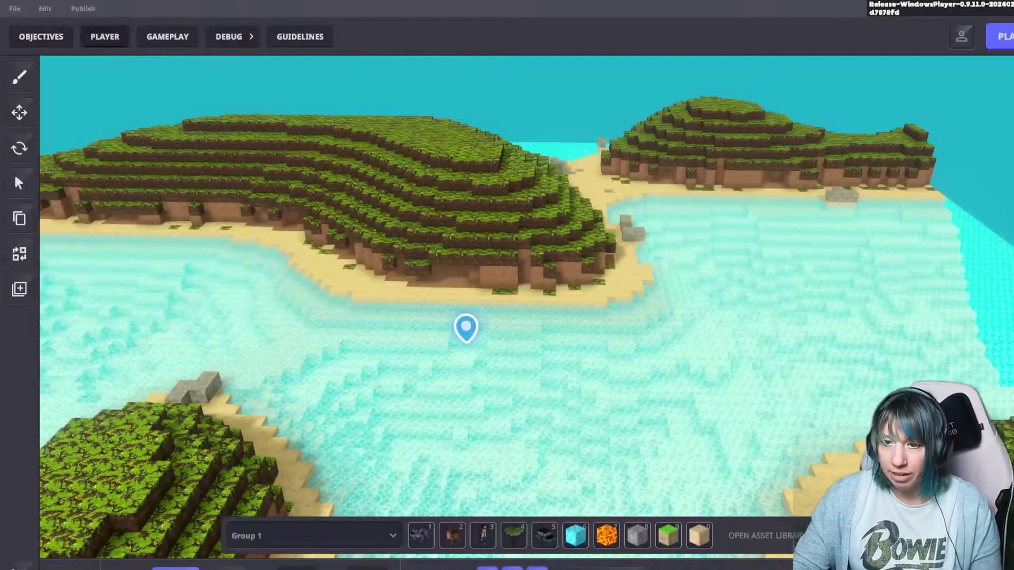
# - Check the publishing options for the experience, including Create Experience Page
pyautogui.click(83, 8)
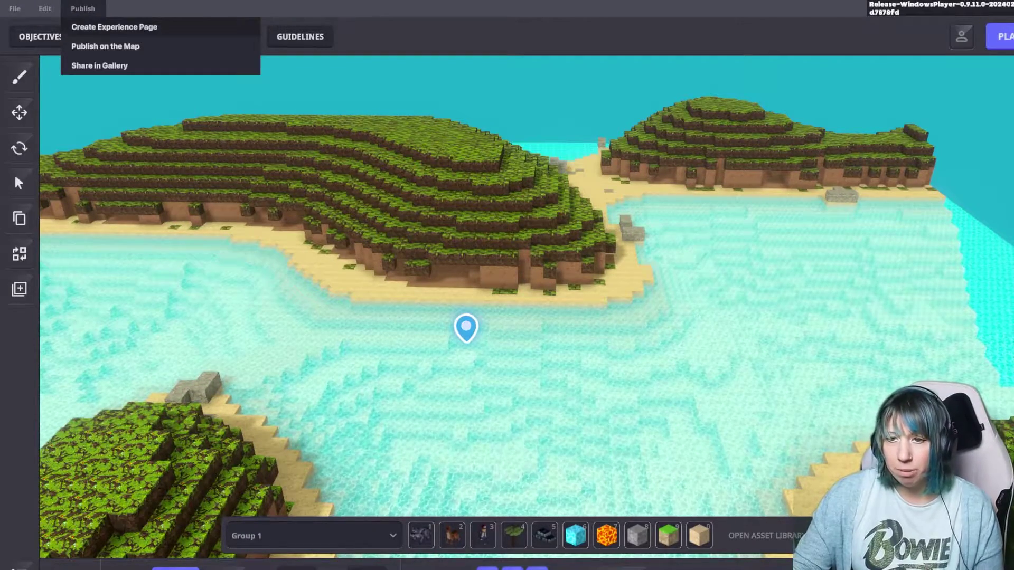
pyautogui.click(113, 27)
pyautogui.click(83, 8)
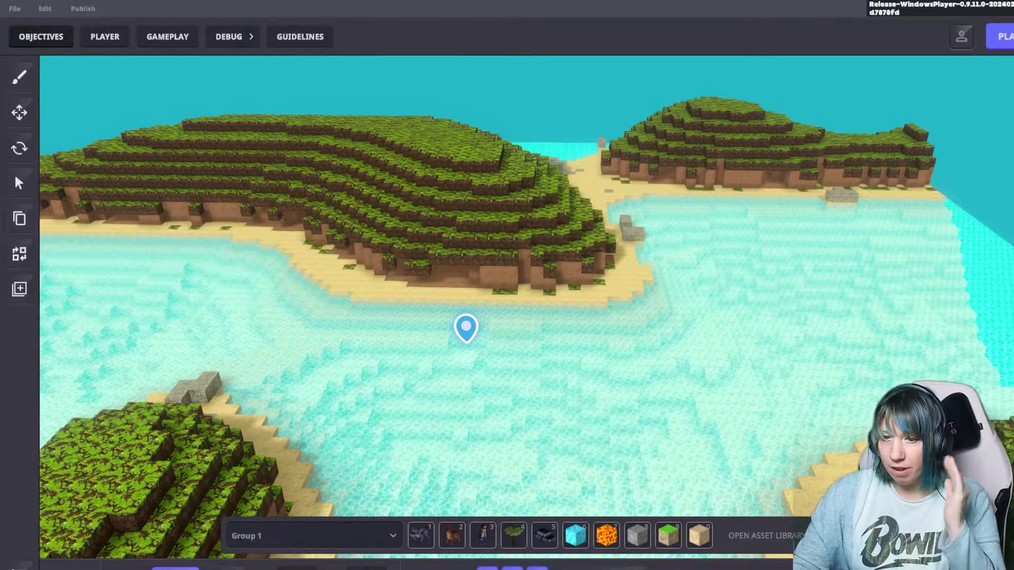
# - Enable quests in the objectives, add a quest named "Quest Collect" with the description "Collect Ducks", and view its unlock options
pyautogui.click(41, 37)
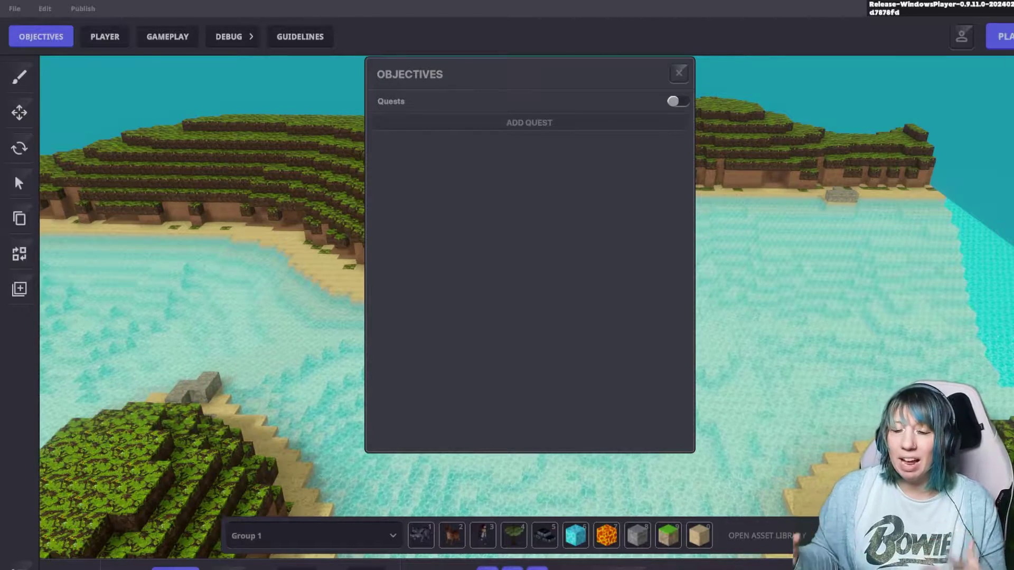
pyautogui.click(678, 101)
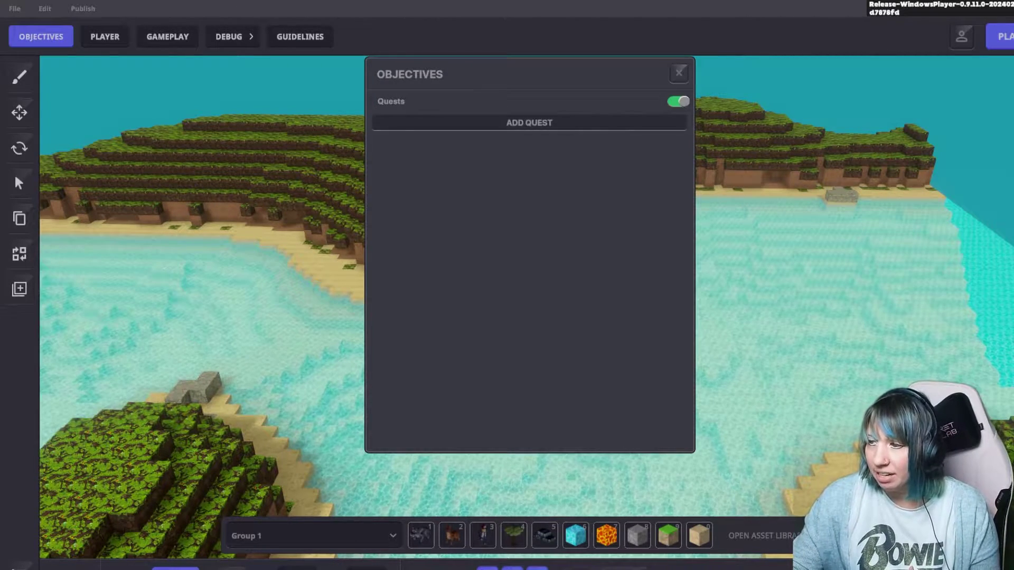
pyautogui.click(529, 123)
pyautogui.click(526, 128)
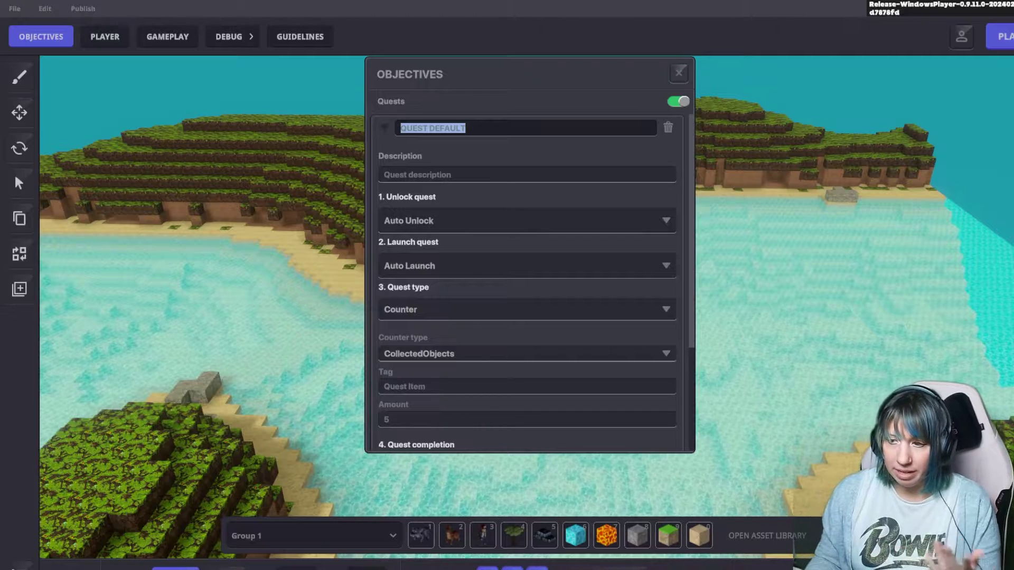
pyautogui.write('Quest')
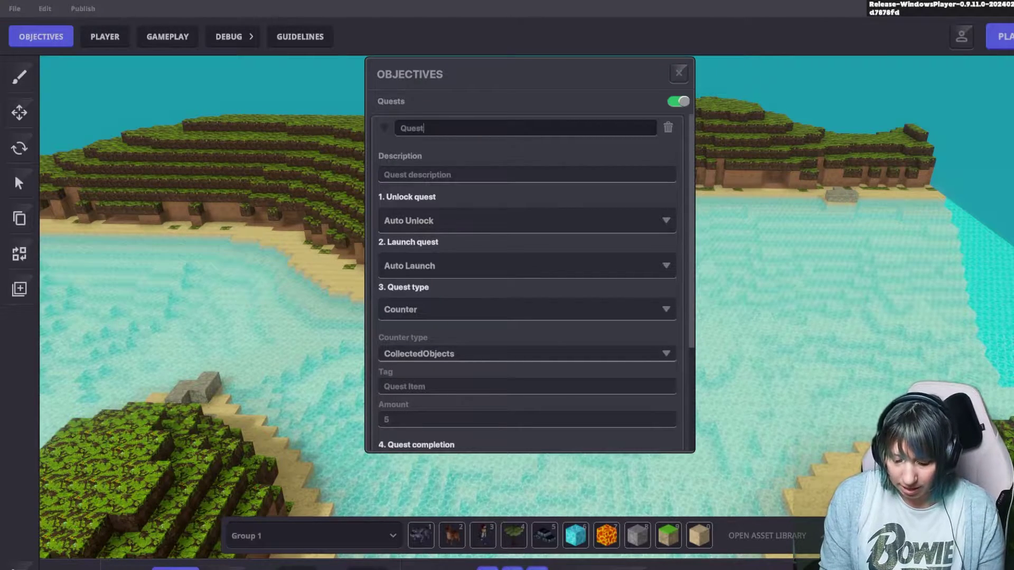
pyautogui.write(' Collect')
pyautogui.press('Tab')
pyautogui.write('Collect Ducks')
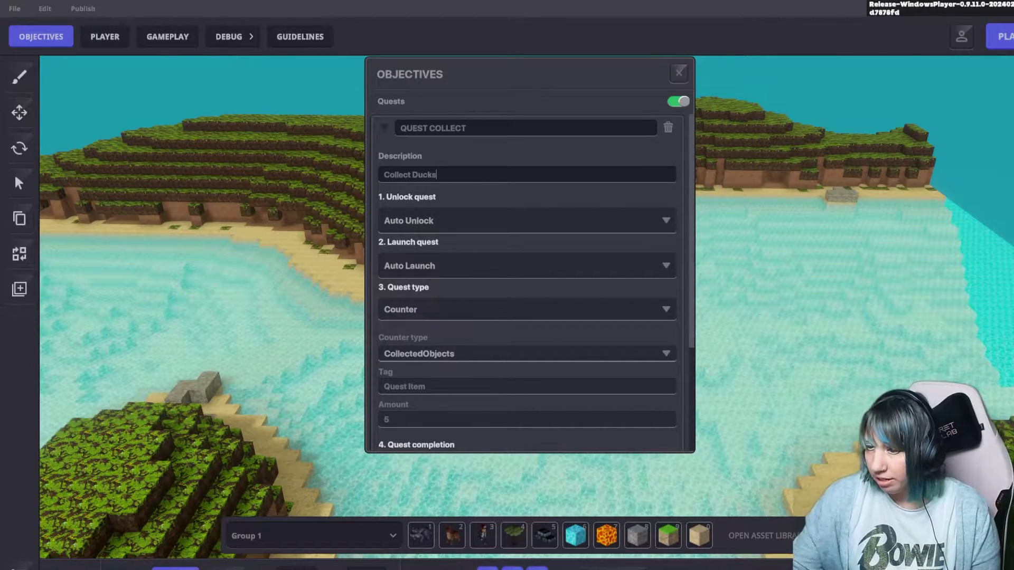
pyautogui.click(664, 221)
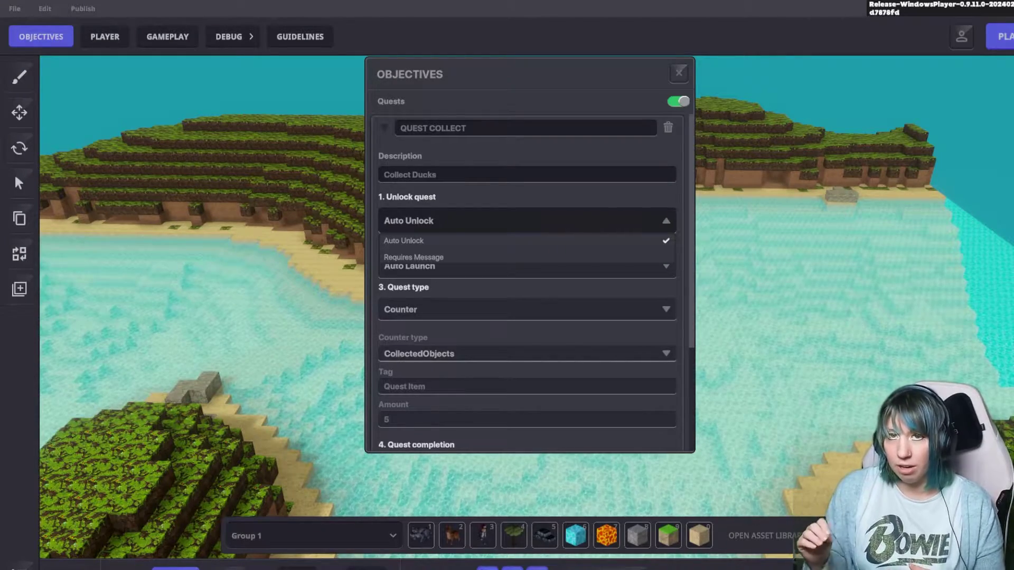
# - Set the player's avatar selection to Custom Avatar and browse the available avatar models
pyautogui.click(105, 36)
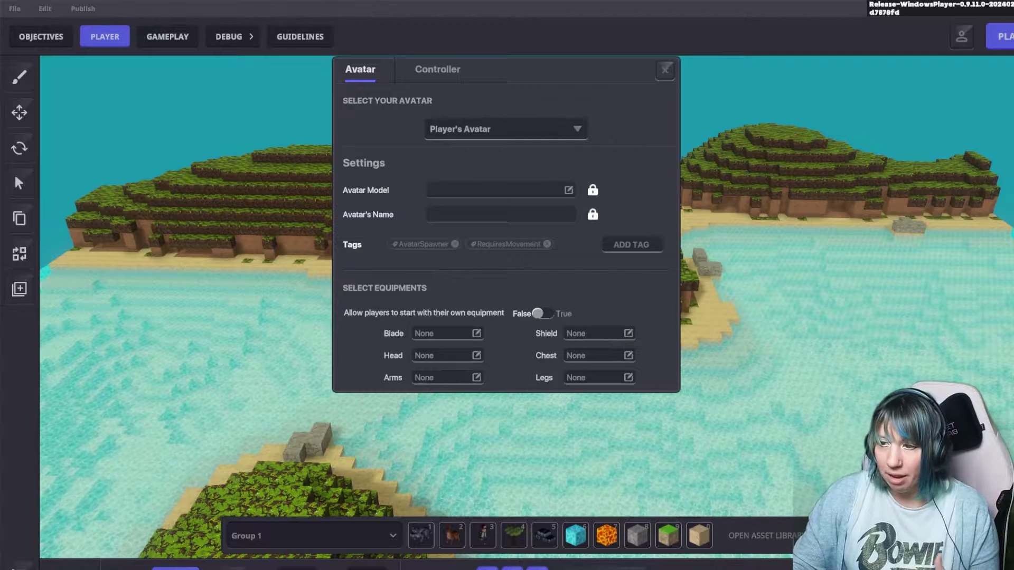
pyautogui.click(506, 129)
pyautogui.click(506, 129)
pyautogui.click(506, 129)
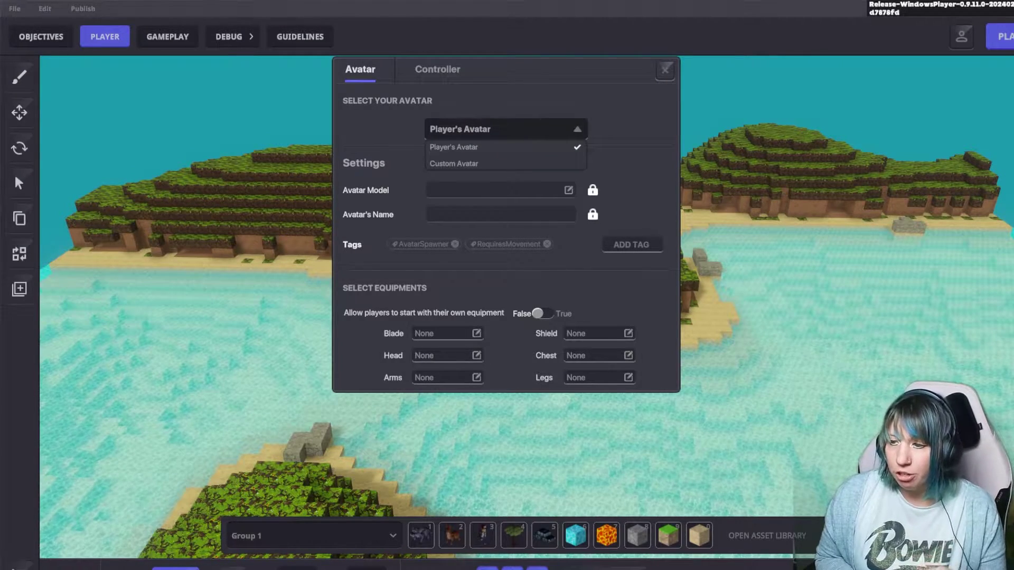
pyautogui.click(453, 163)
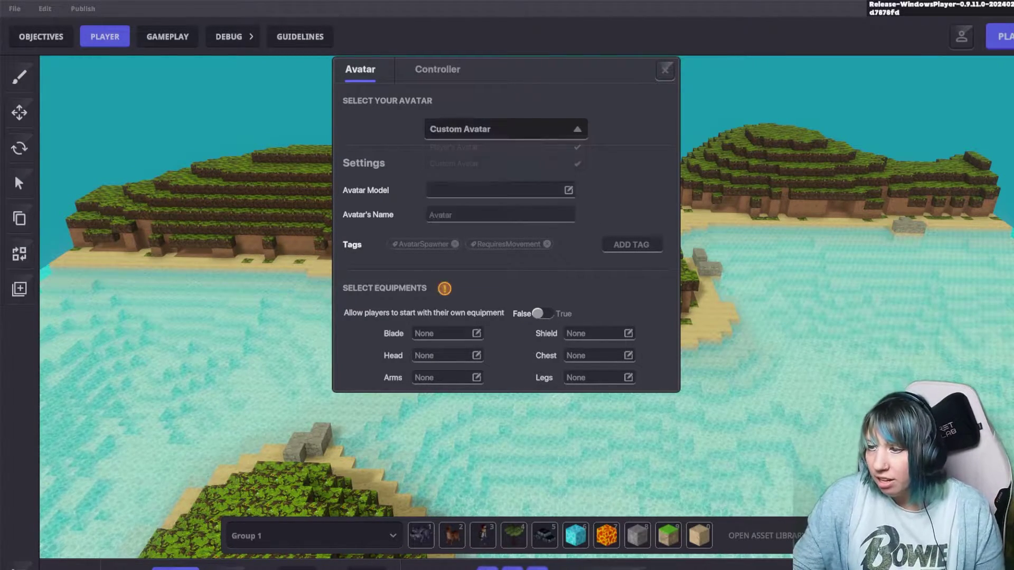
pyautogui.click(568, 190)
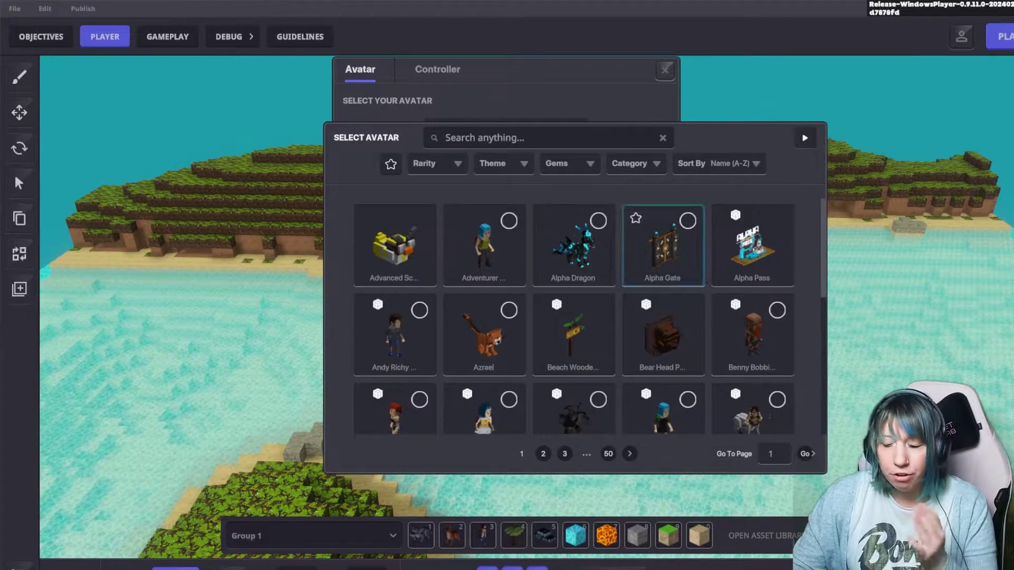
pyautogui.scroll(-5, 483, 333)
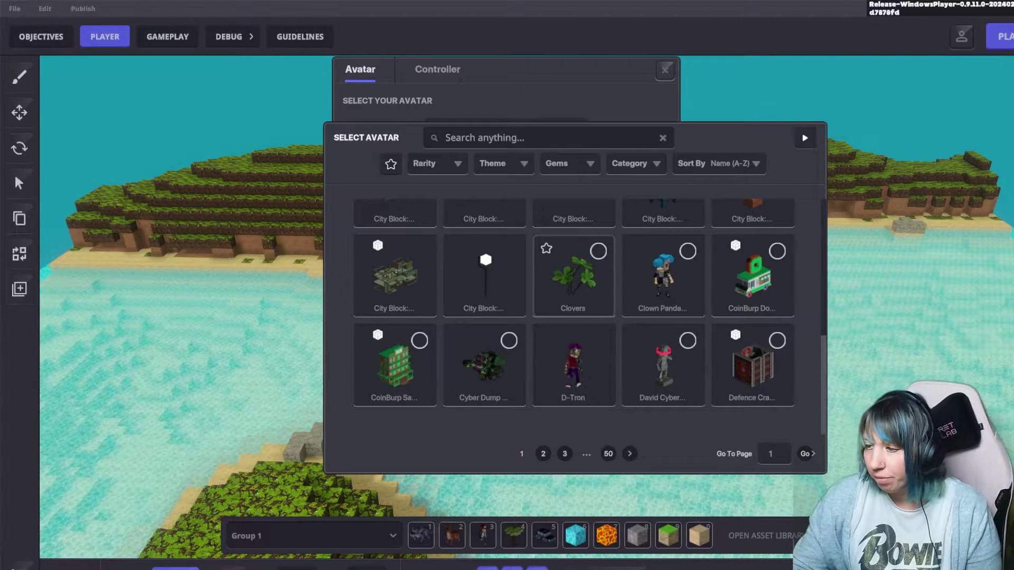
# - Review the player controller's behaviour values and turn off Fall Damage Enabled
pyautogui.click(437, 70)
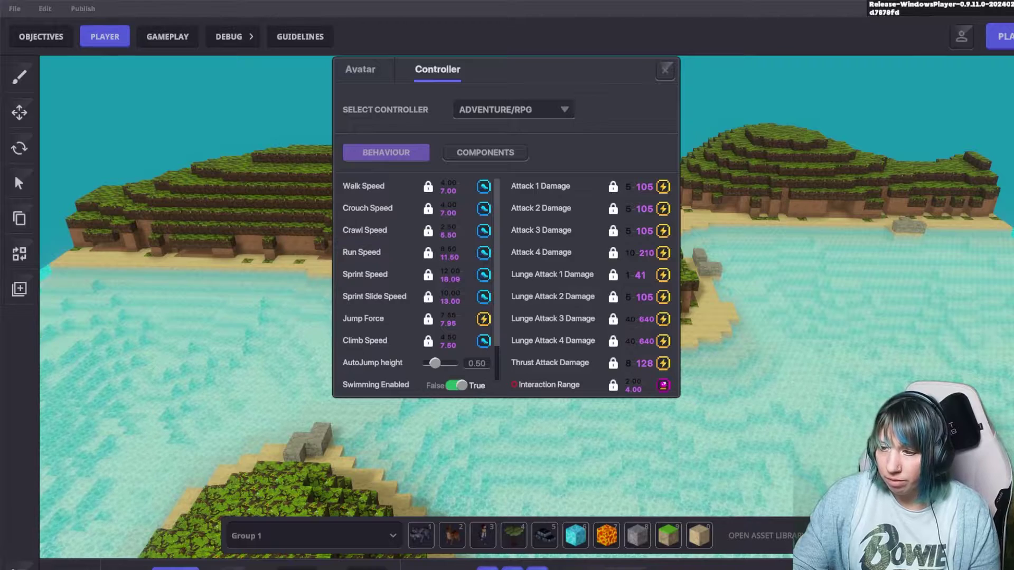
pyautogui.scroll(-1, 417, 285)
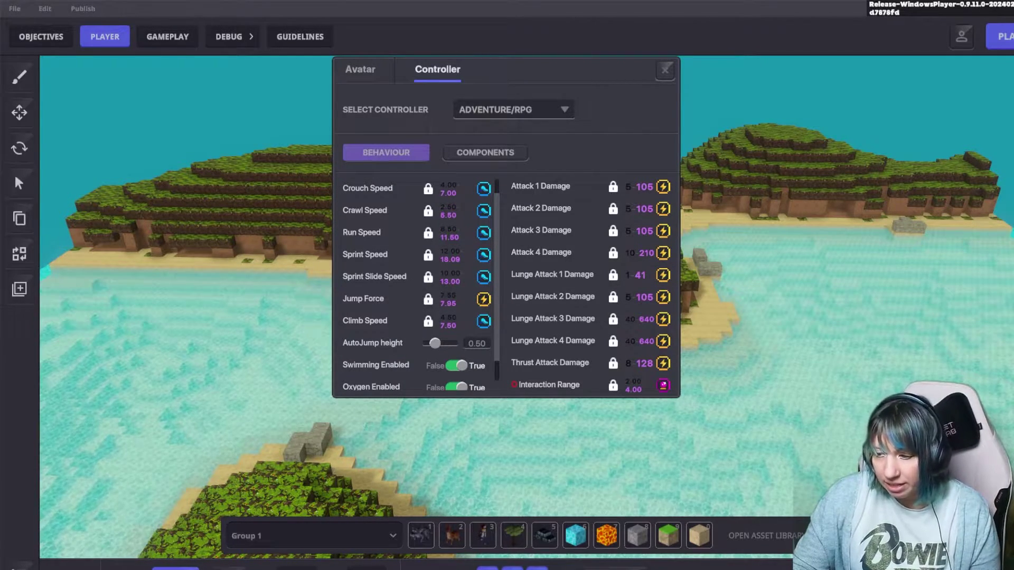
pyautogui.scroll(-1, 417, 285)
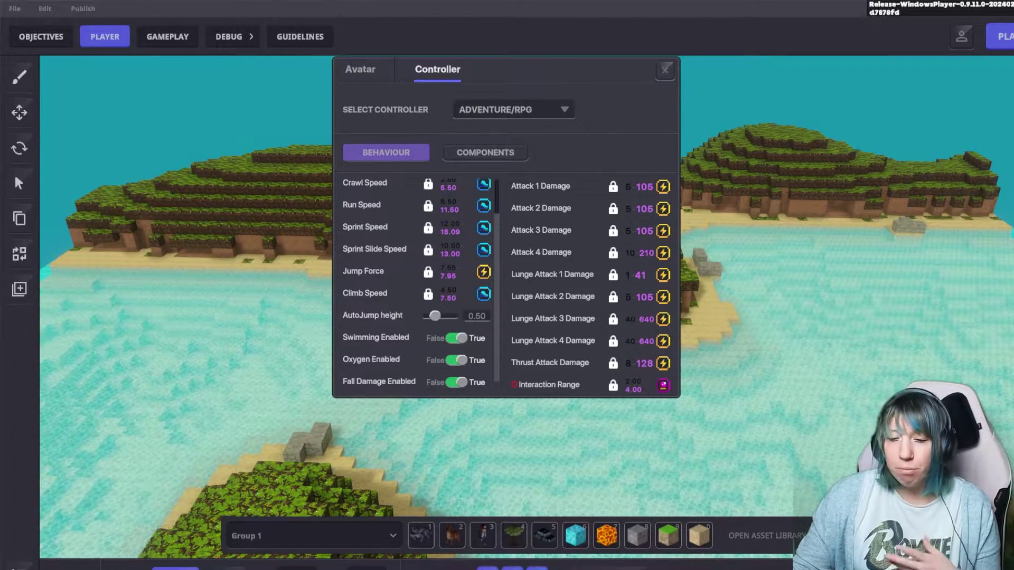
pyautogui.click(456, 383)
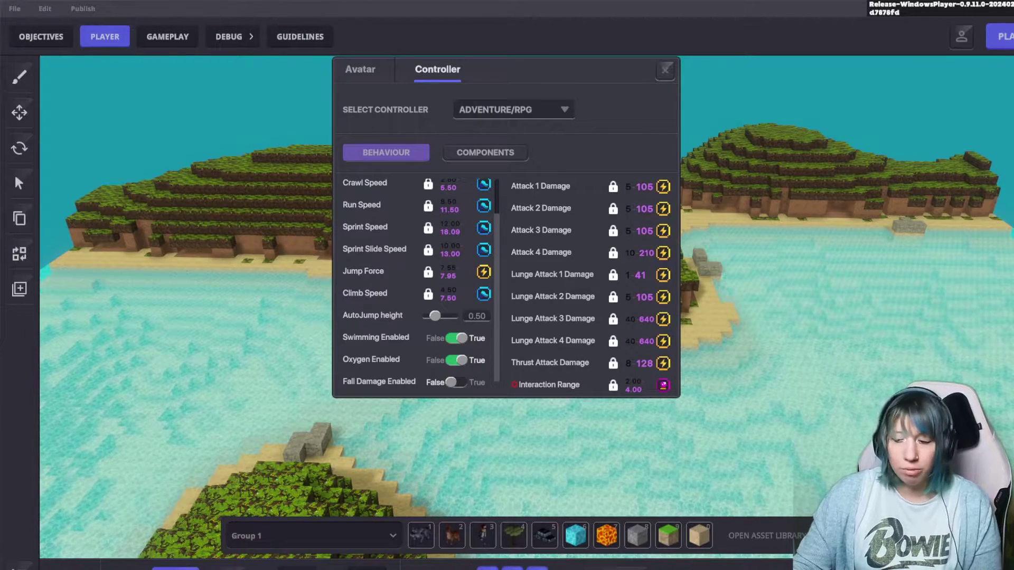
# - Add an empty Damaging Blocks entry to the player's Health component, browsing the block choices without picking one
pyautogui.click(485, 152)
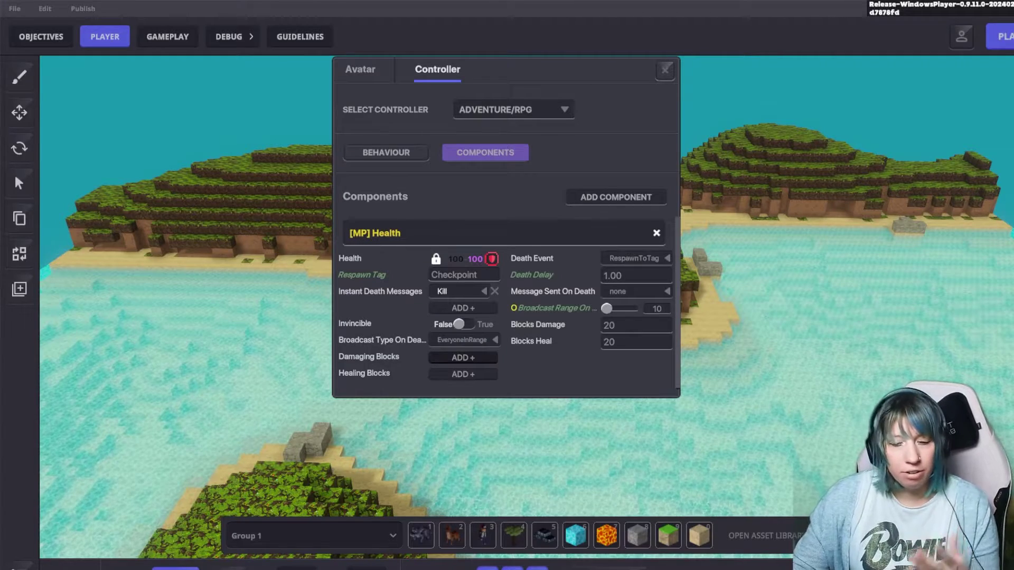
pyautogui.click(463, 358)
pyautogui.click(462, 357)
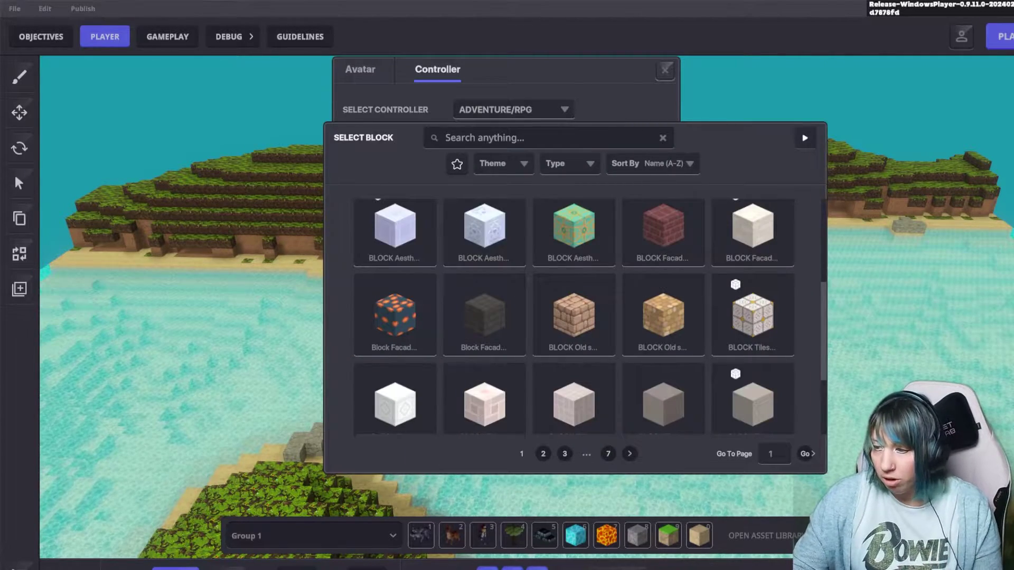
pyautogui.press('Escape')
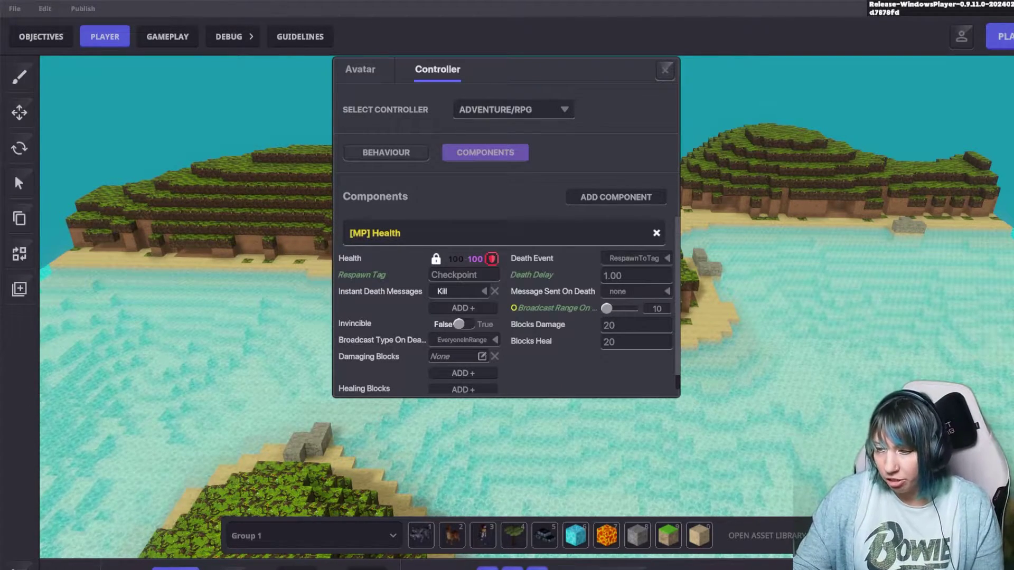
# - Turn on the start screen in the gameplay settings and check its camera target options
pyautogui.click(167, 36)
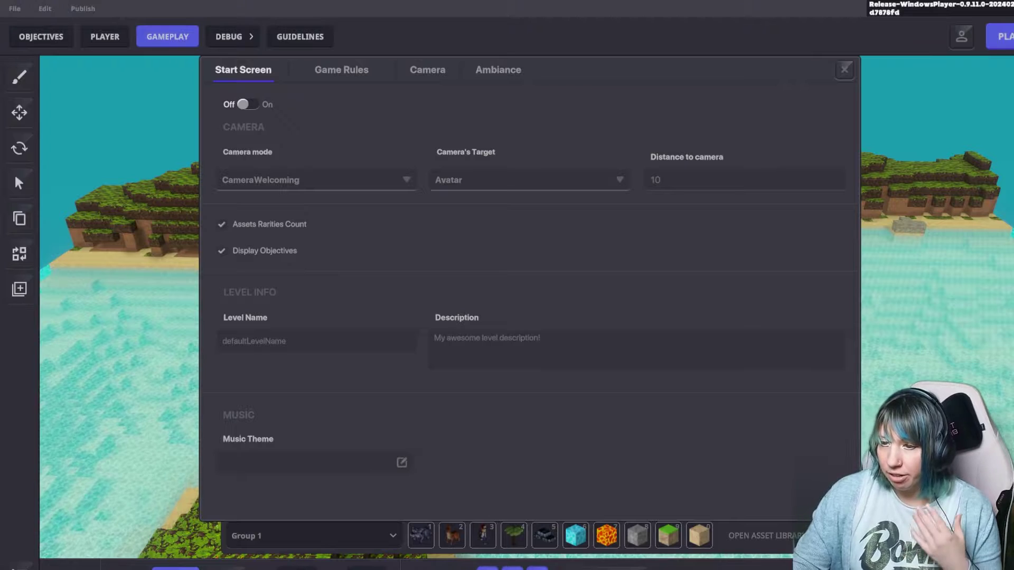
pyautogui.click(248, 104)
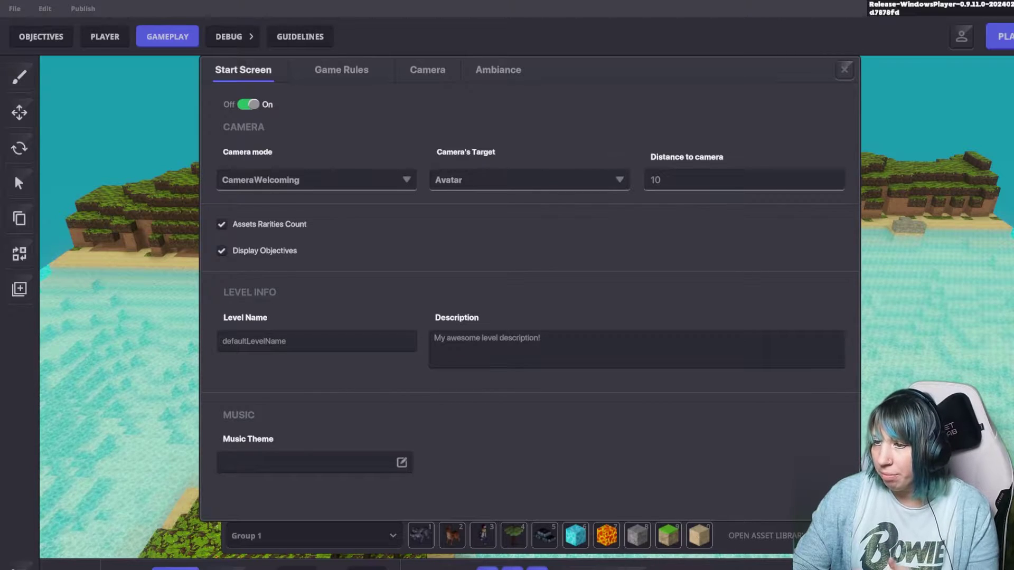
pyautogui.click(528, 179)
# - Look through the presets and rule categories available in the Game Rules
pyautogui.click(341, 70)
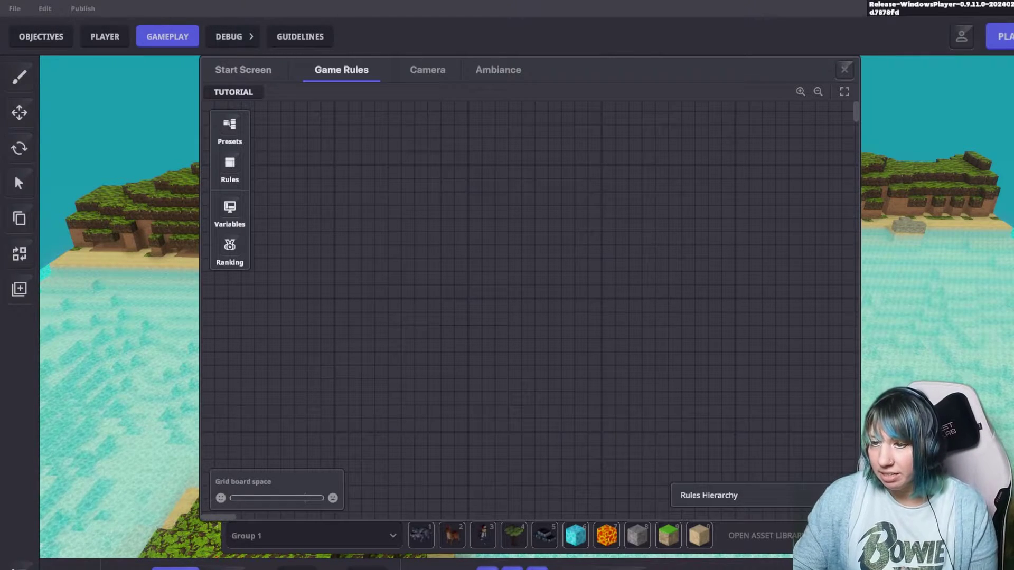
pyautogui.click(230, 127)
pyautogui.click(230, 163)
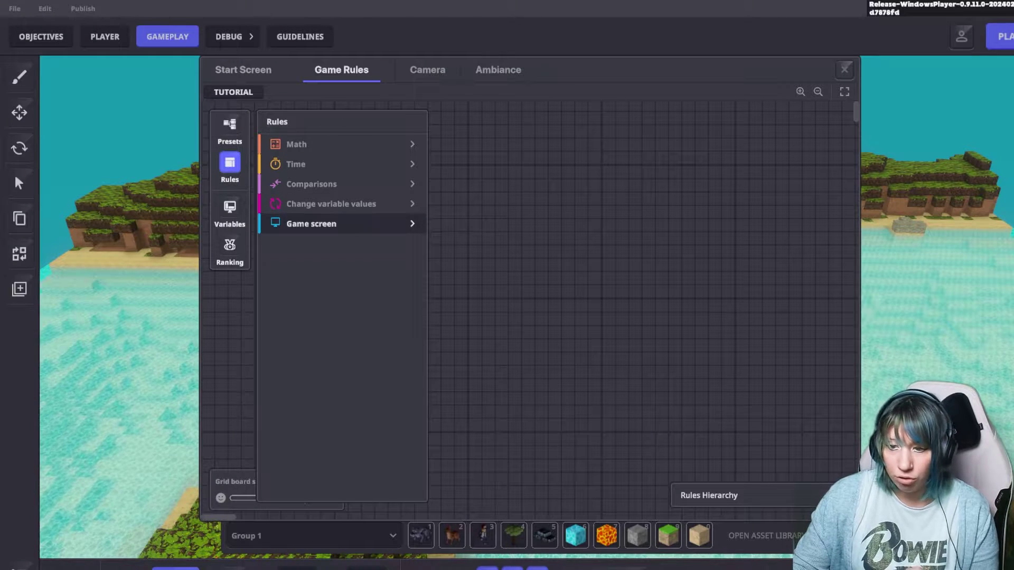
# - Check the gameplay camera mode options and the 3rd Person camera parameters
pyautogui.click(427, 71)
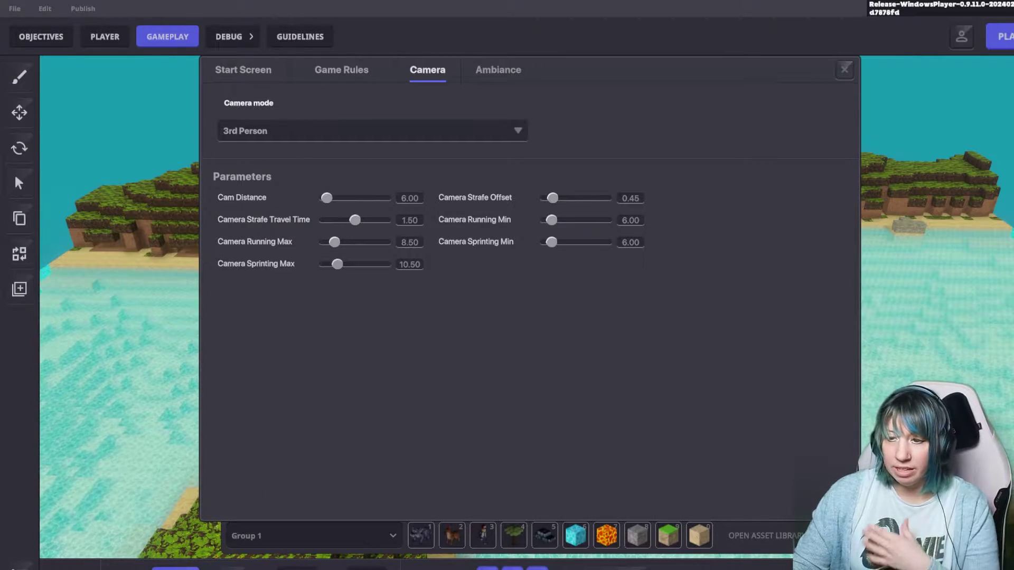
pyautogui.click(372, 131)
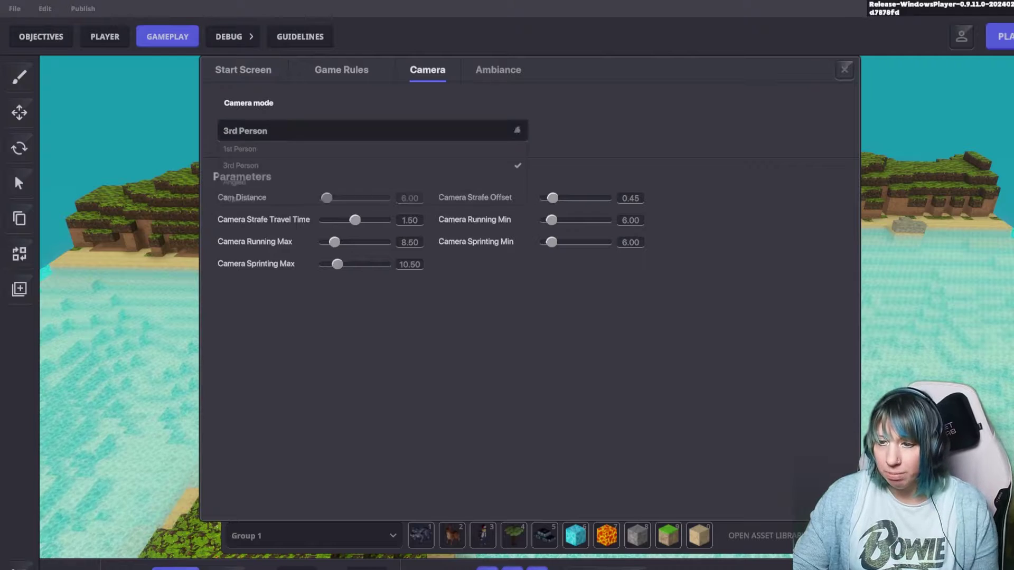
pyautogui.click(372, 131)
pyautogui.click(372, 131)
pyautogui.click(372, 131)
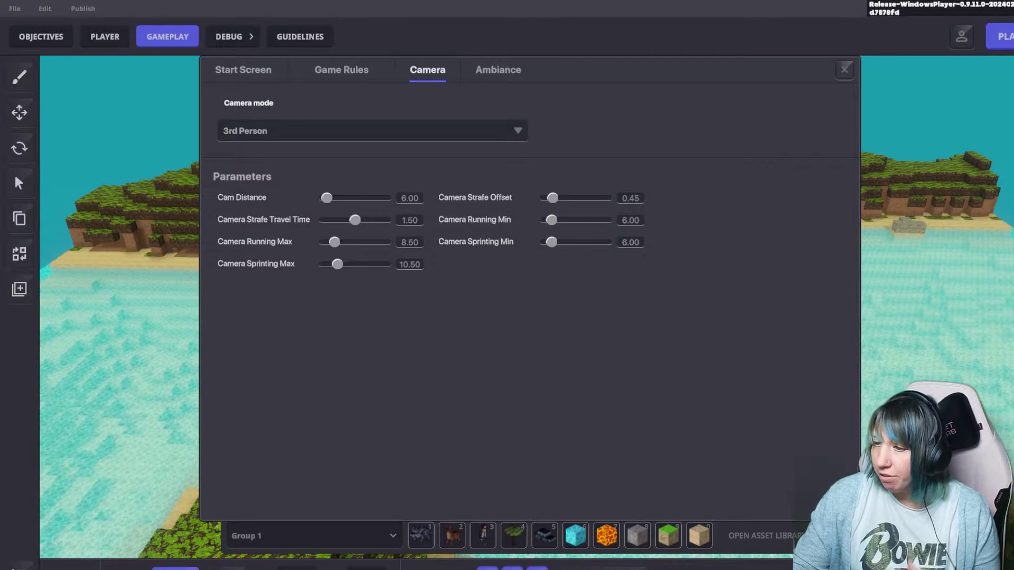
# - Try the Night, Noon and Desert lighting presets in the ambiance settings, and close the gameplay settings
pyautogui.click(497, 70)
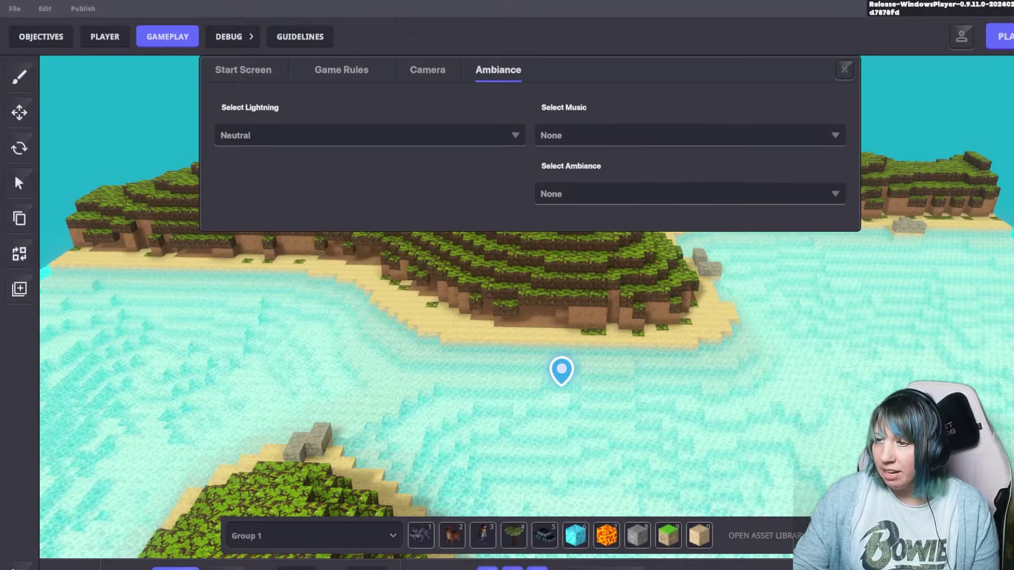
pyautogui.click(369, 136)
pyautogui.click(369, 170)
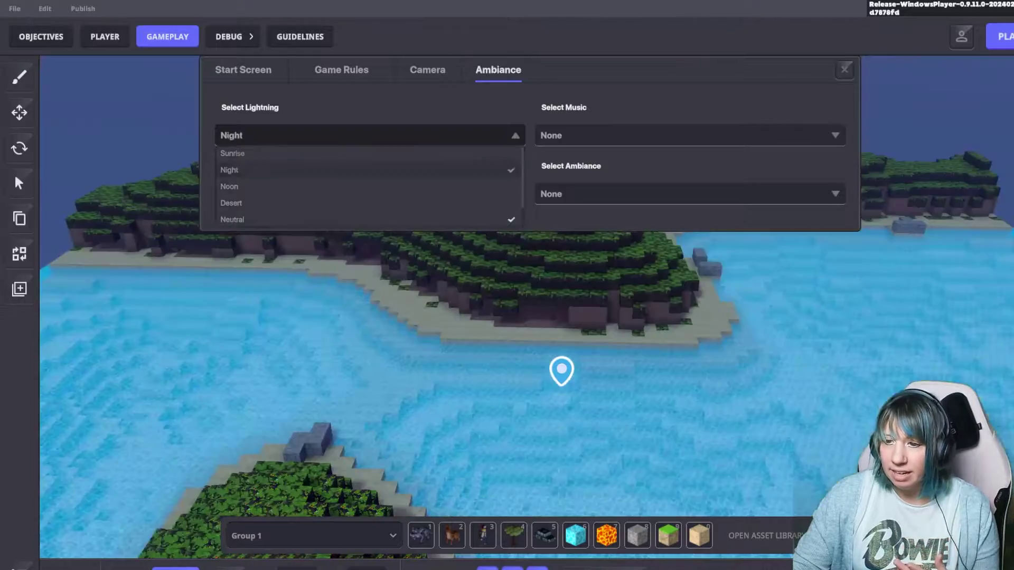
pyautogui.click(369, 136)
pyautogui.click(369, 186)
pyautogui.click(369, 136)
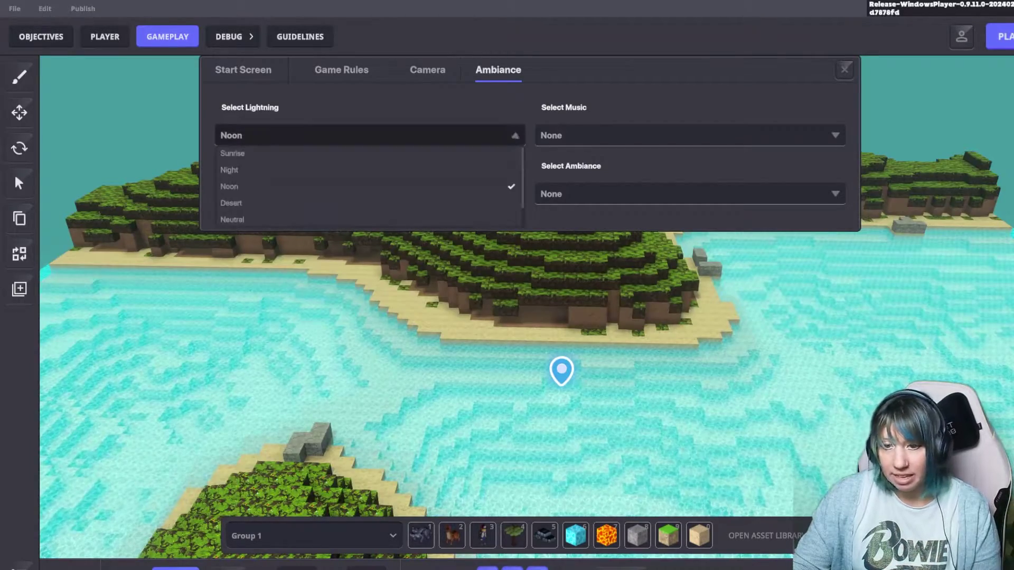
pyautogui.click(370, 203)
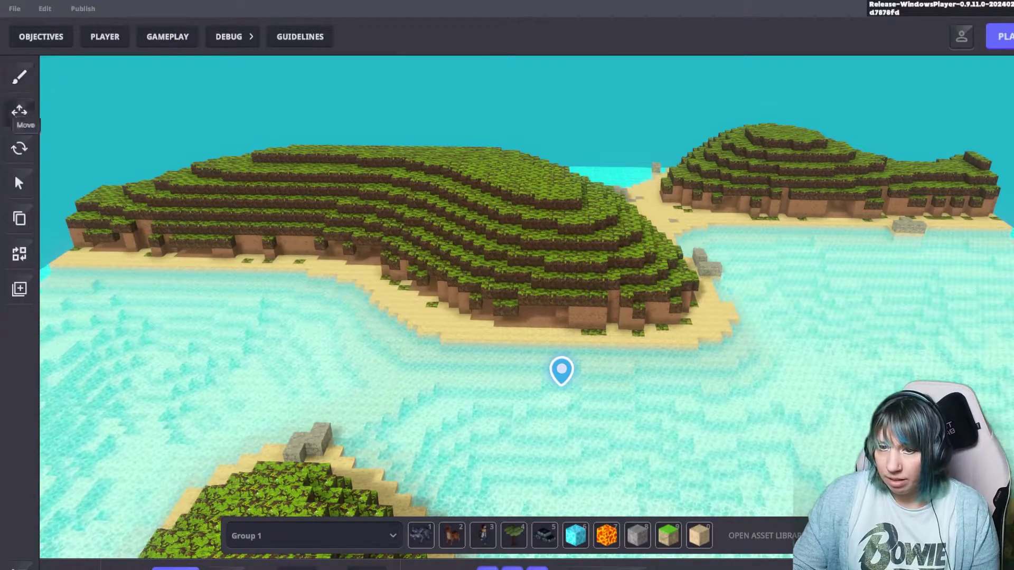
# - Place one Doe on the large island's hill and another on the far island's peak
pyautogui.press('2')
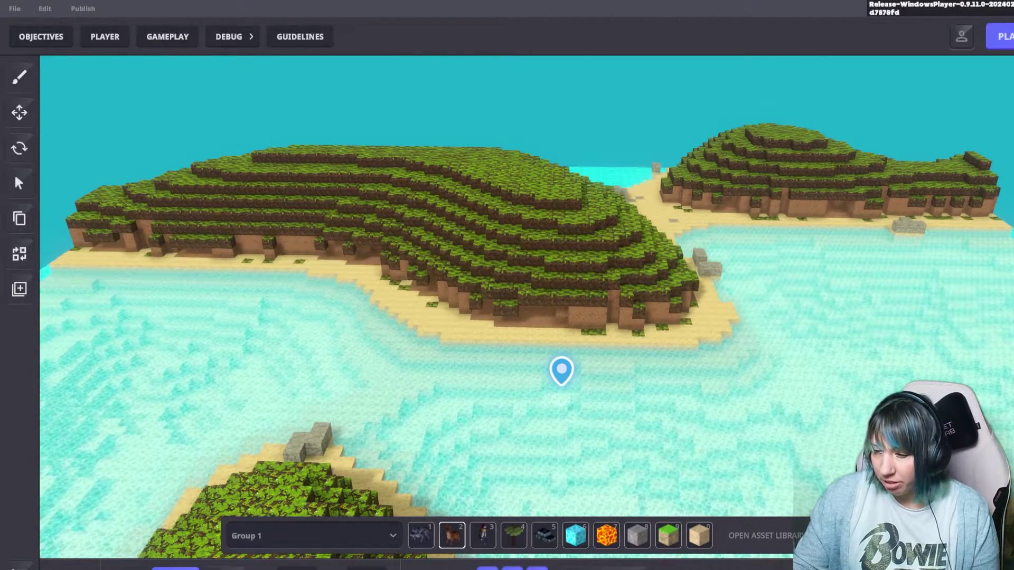
pyautogui.moveTo(518, 204); pyautogui.dragTo(88, 238, button='middle')
pyautogui.click(296, 185)
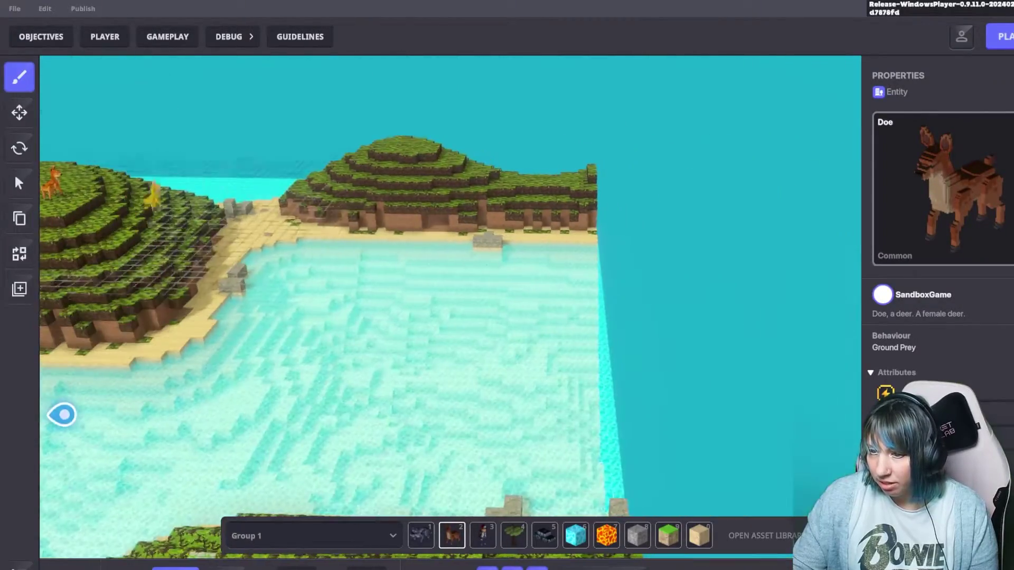
pyautogui.click(396, 134)
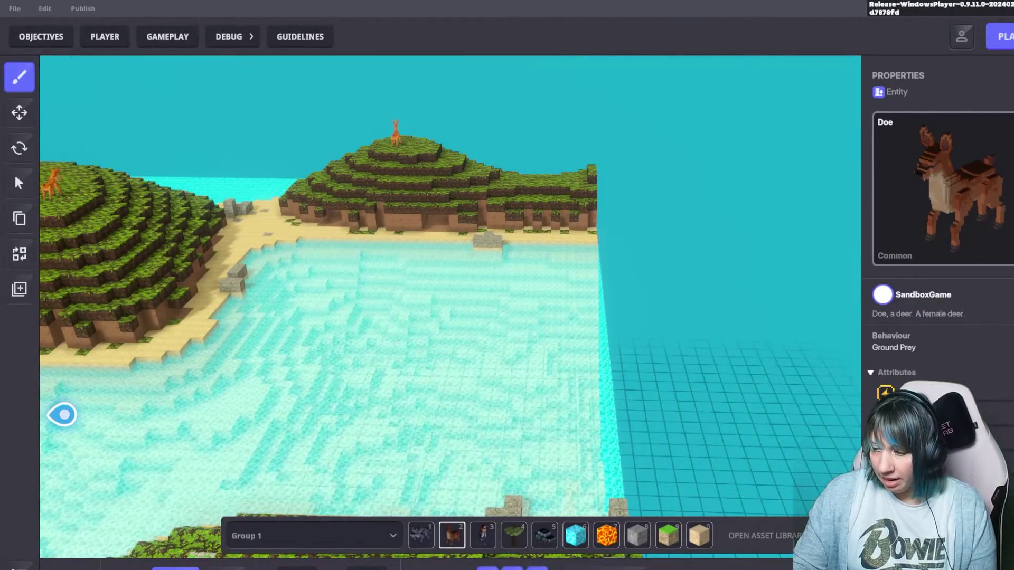
# - Browse the block assets in the library by Basics, Drafts and Exclusive, and return to all blocks
pyautogui.press('Tab')
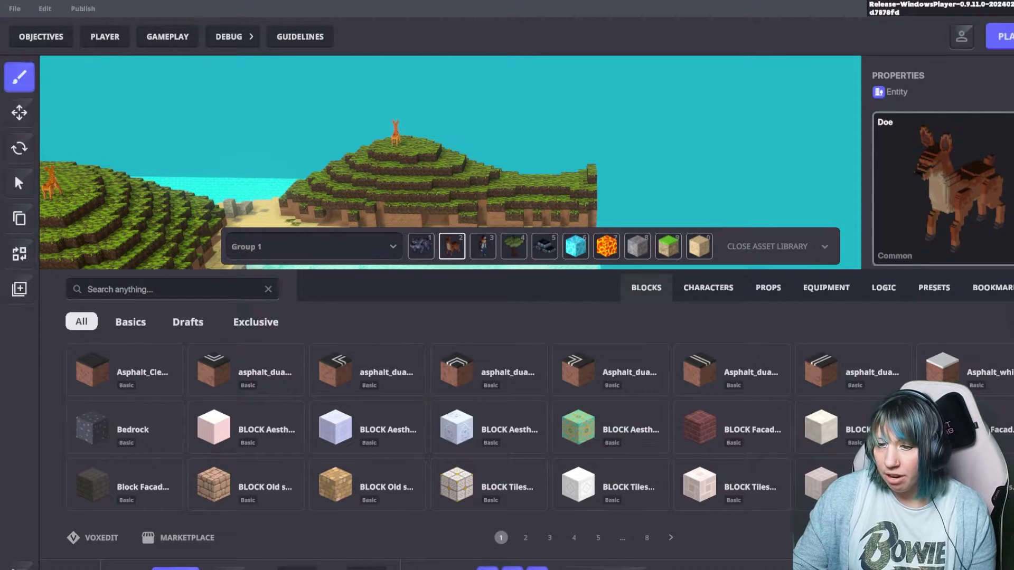
pyautogui.click(131, 322)
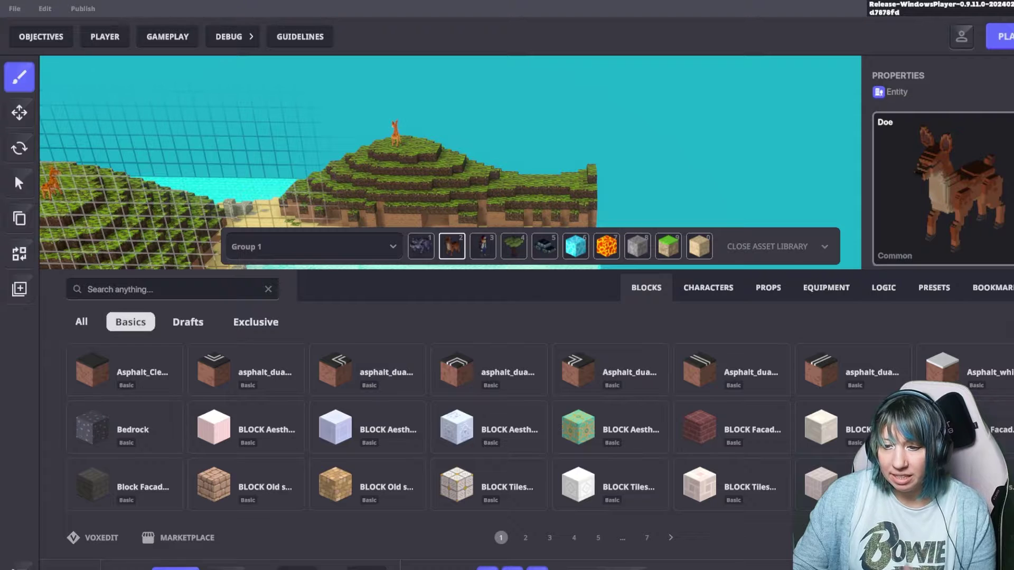
pyautogui.click(188, 322)
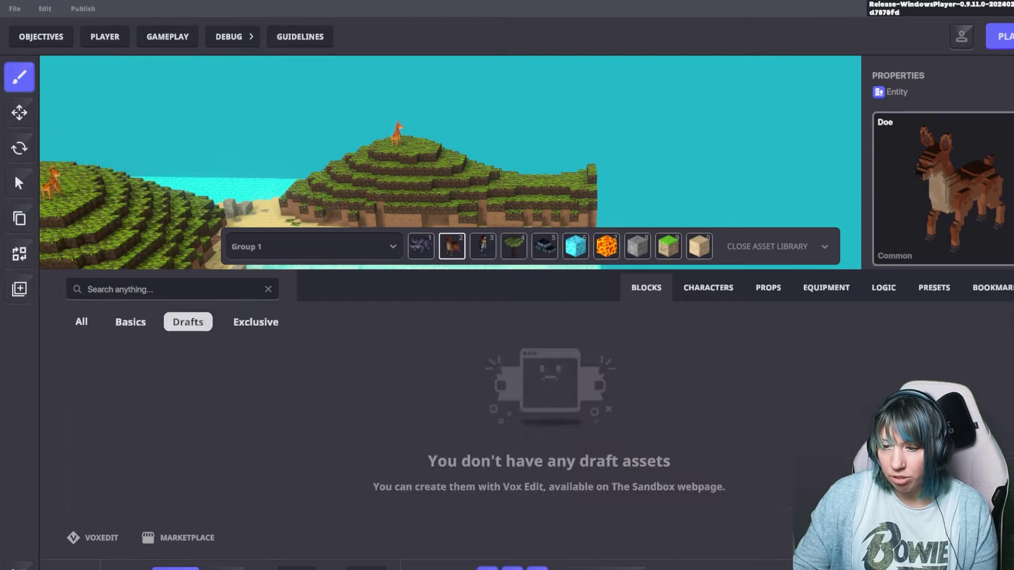
pyautogui.click(256, 322)
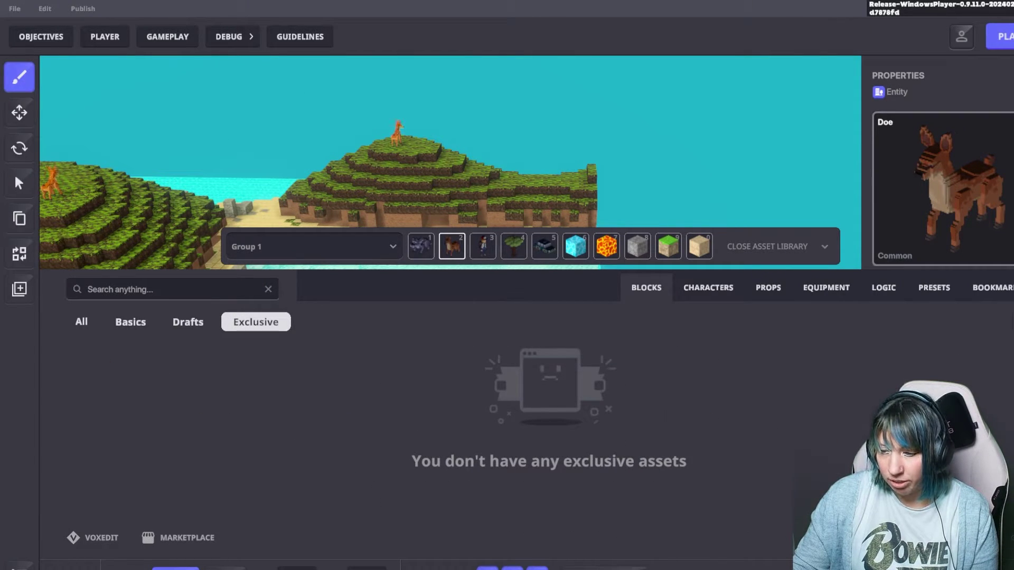
pyautogui.click(81, 321)
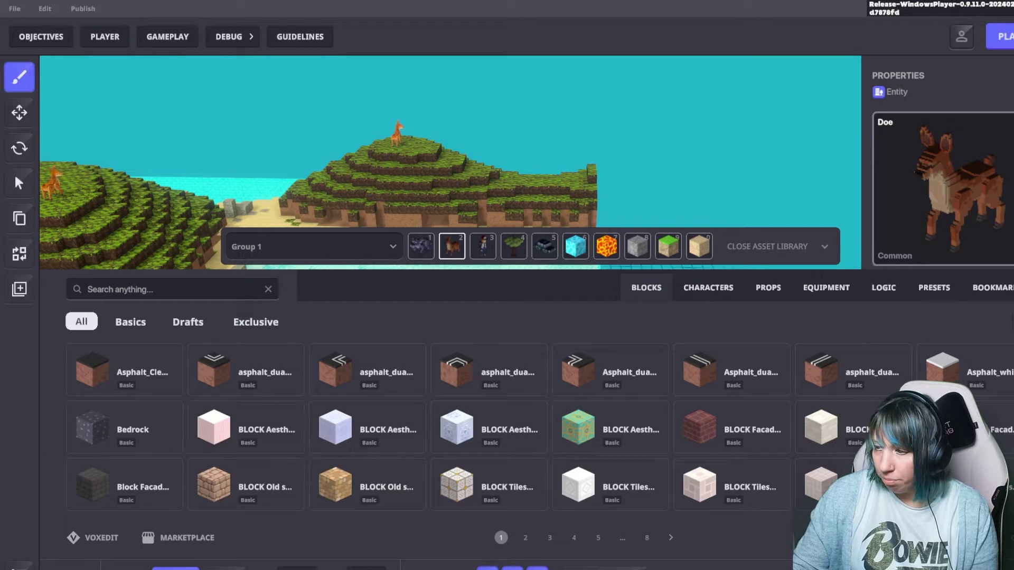
# - Browse the owned and wishlisted character assets, and return to all characters
pyautogui.click(708, 287)
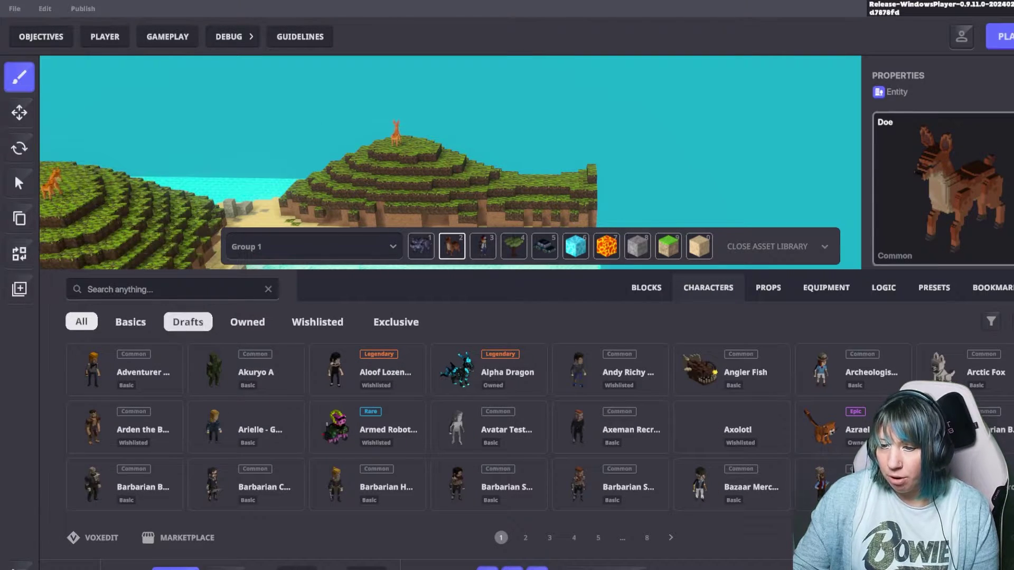
pyautogui.click(247, 322)
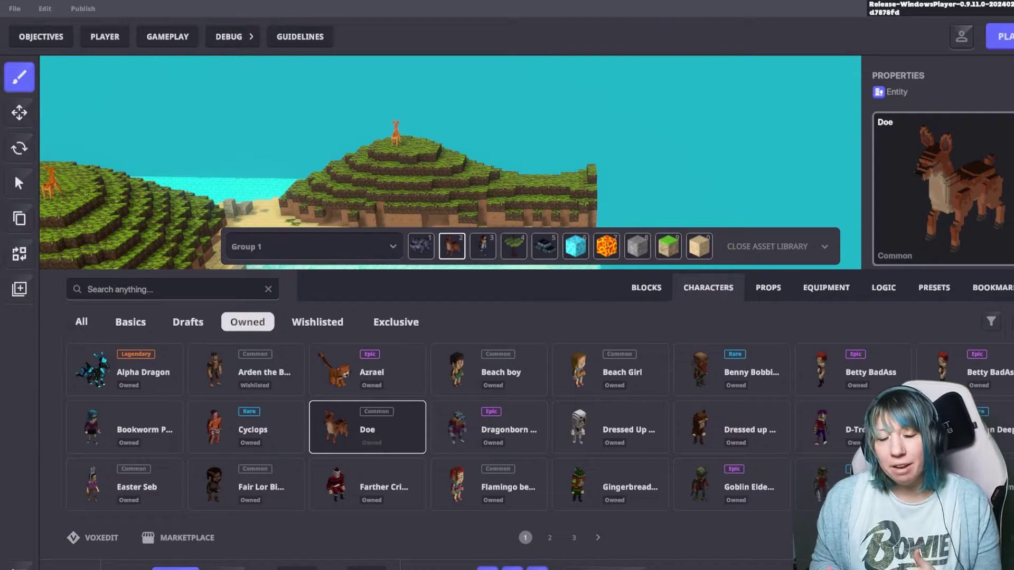
pyautogui.click(317, 321)
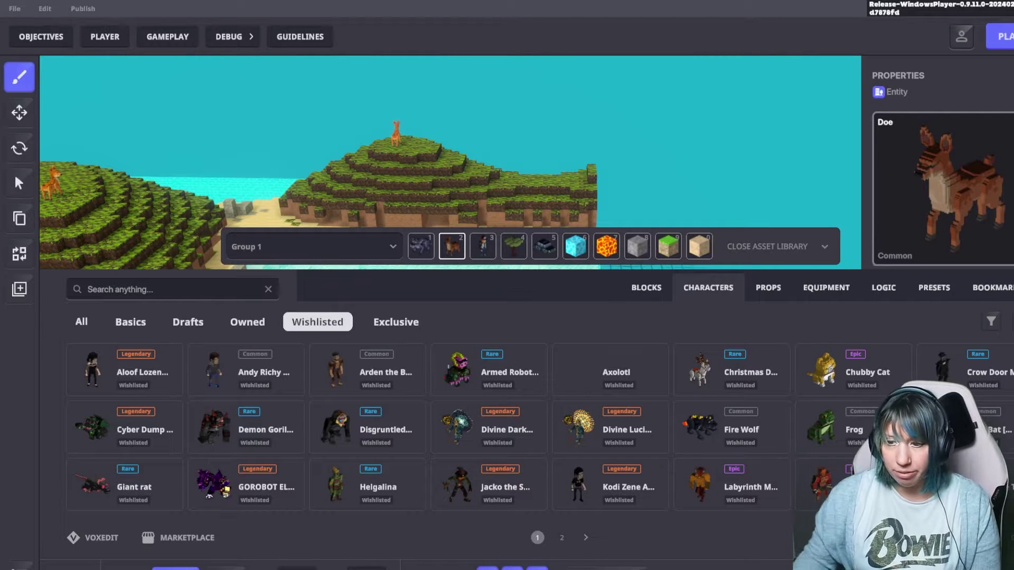
pyautogui.click(82, 322)
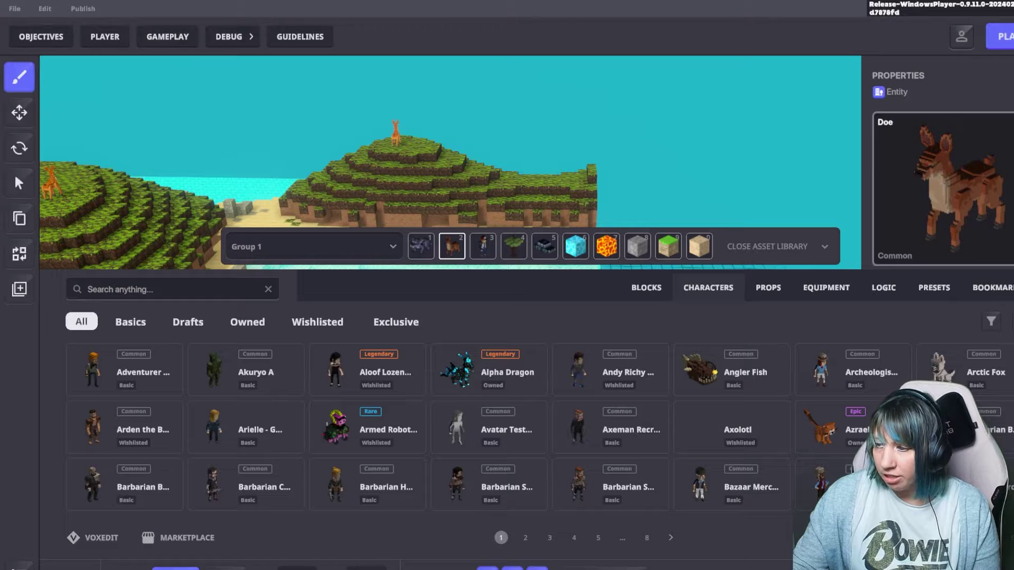
# - Browse the asset library's blocks, characters, props, equipment, logic and presets categories
pyautogui.click(646, 287)
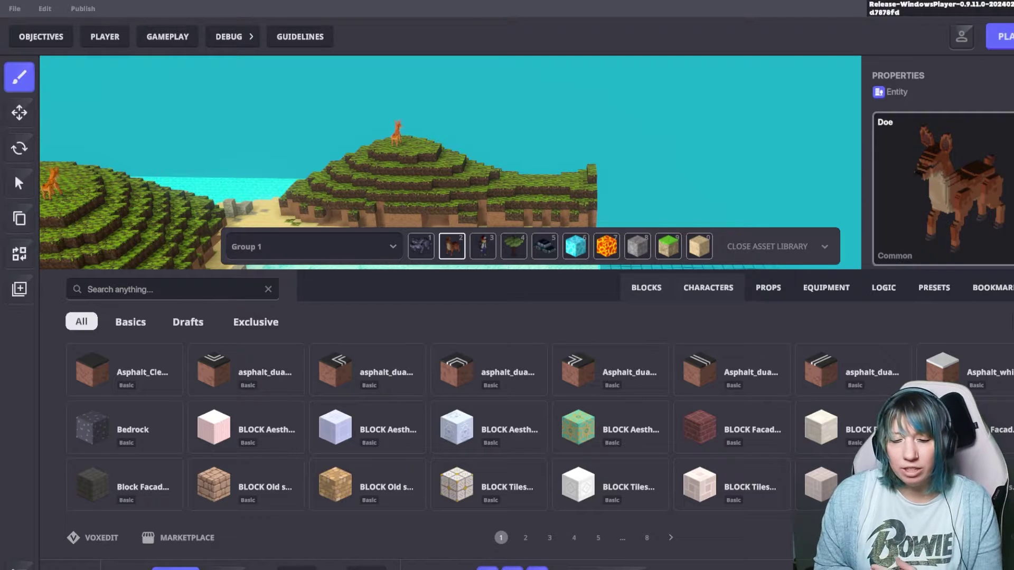
pyautogui.click(708, 288)
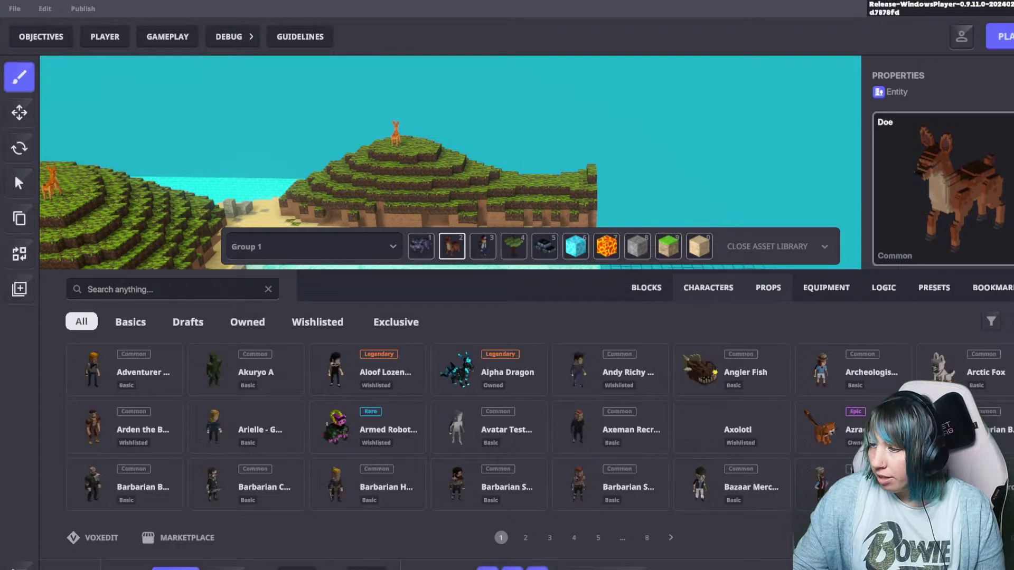
pyautogui.click(768, 287)
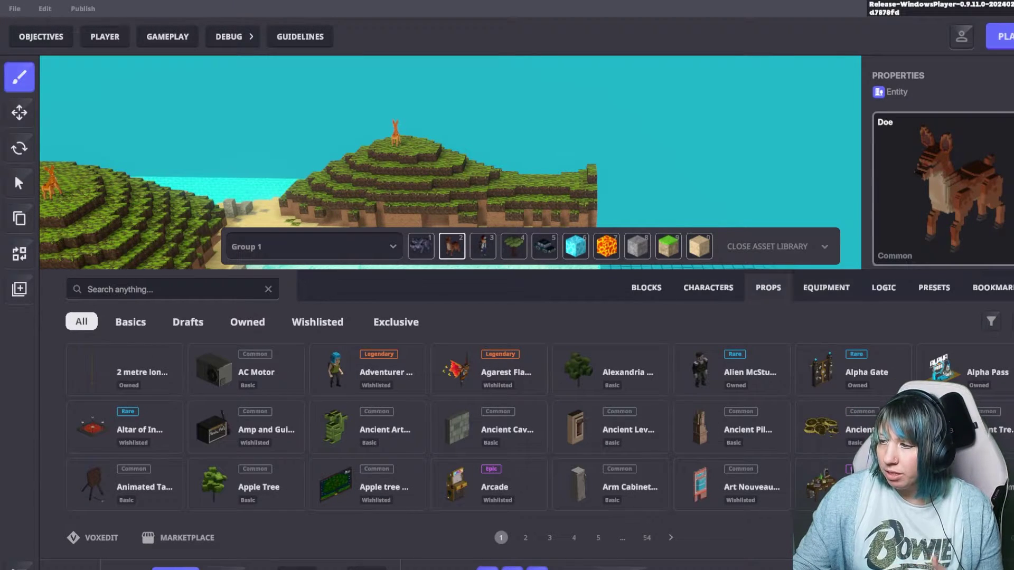
pyautogui.click(826, 287)
pyautogui.click(883, 288)
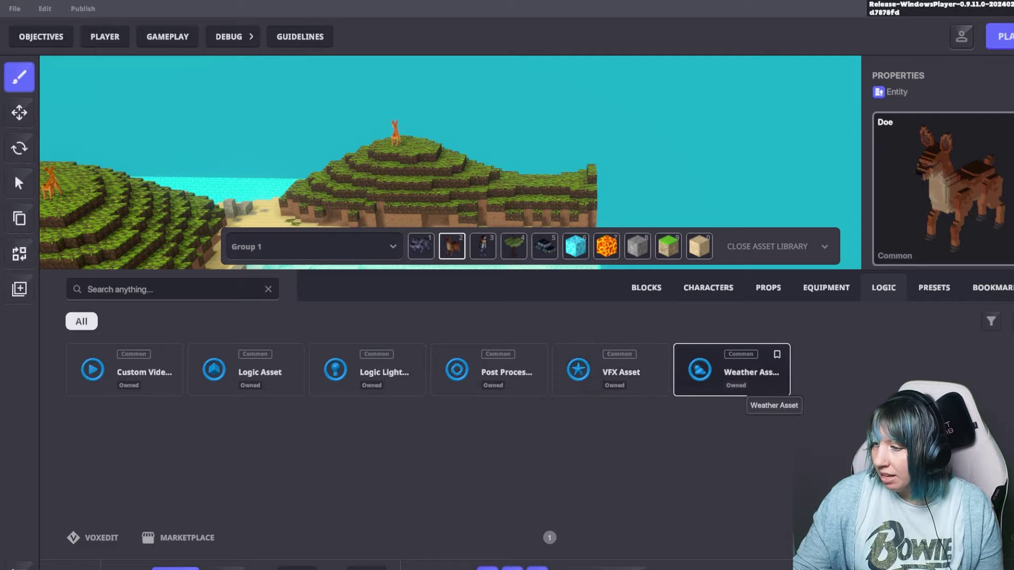
pyautogui.click(933, 287)
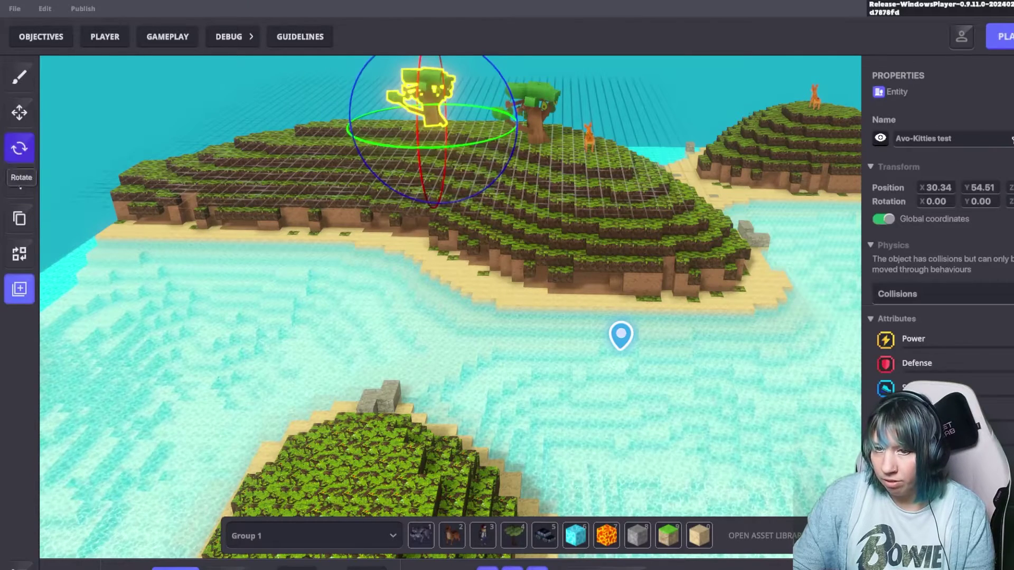
# - Move the selected tree on the large island's hill to X 29.55 and rotate it to Y 354.73
pyautogui.click(19, 113)
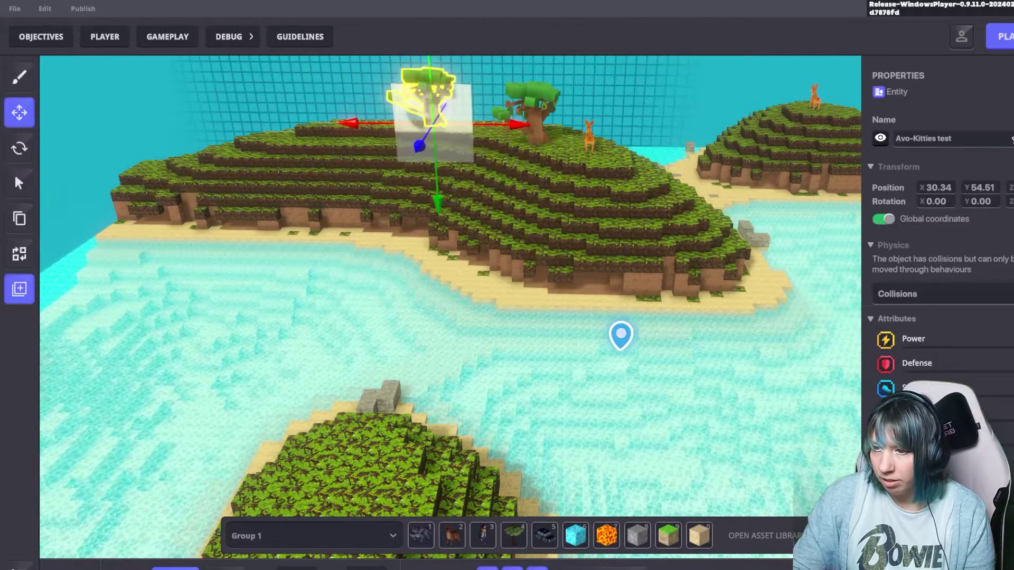
pyautogui.moveTo(346, 123); pyautogui.dragTo(374, 144)
pyautogui.click(19, 149)
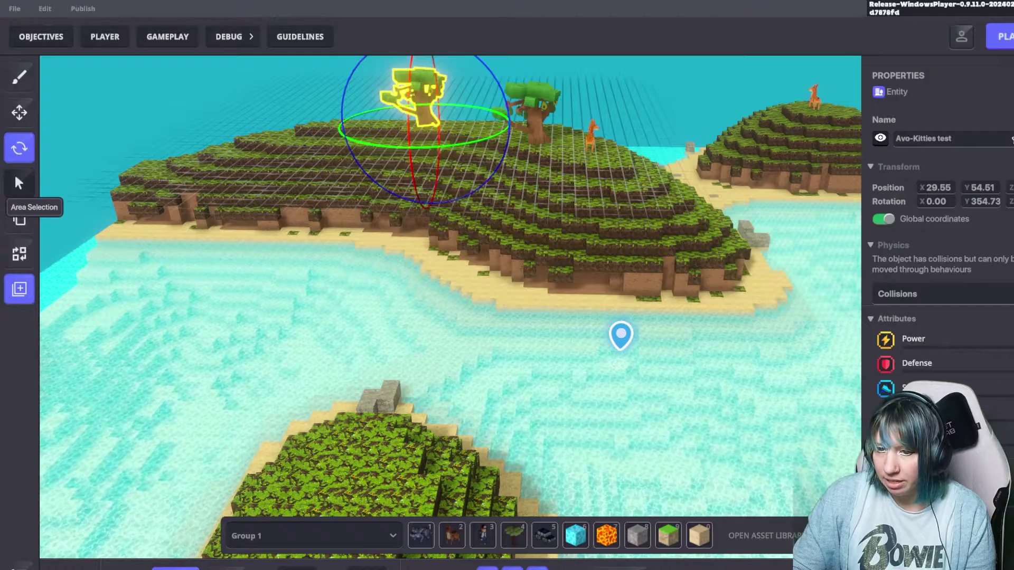
# - Area-select both trees and the Doe on the large island's hill and place a duplicate of them over the water near the front island
pyautogui.click(19, 183)
pyautogui.moveTo(364, 98); pyautogui.dragTo(615, 217)
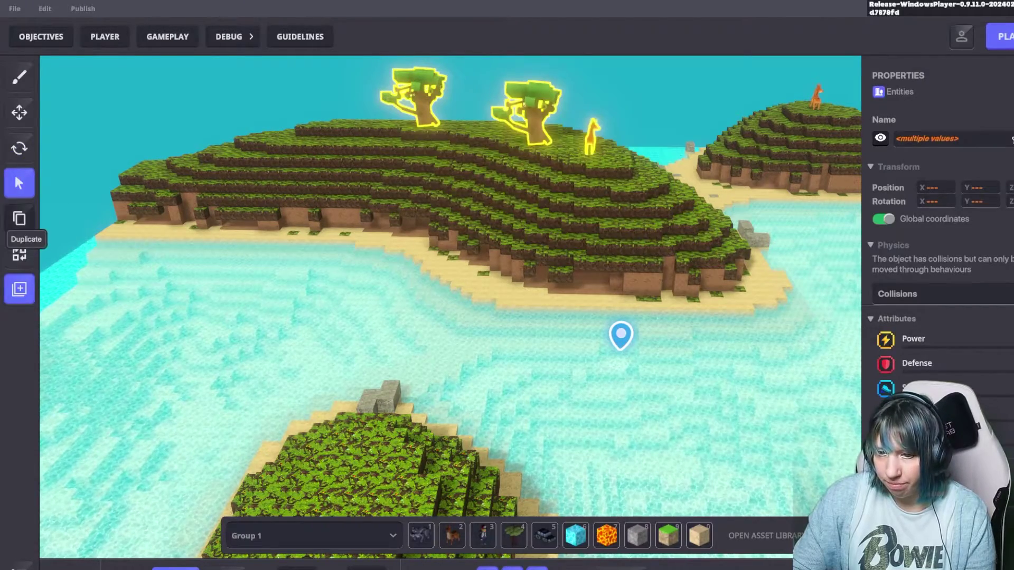
pyautogui.click(19, 113)
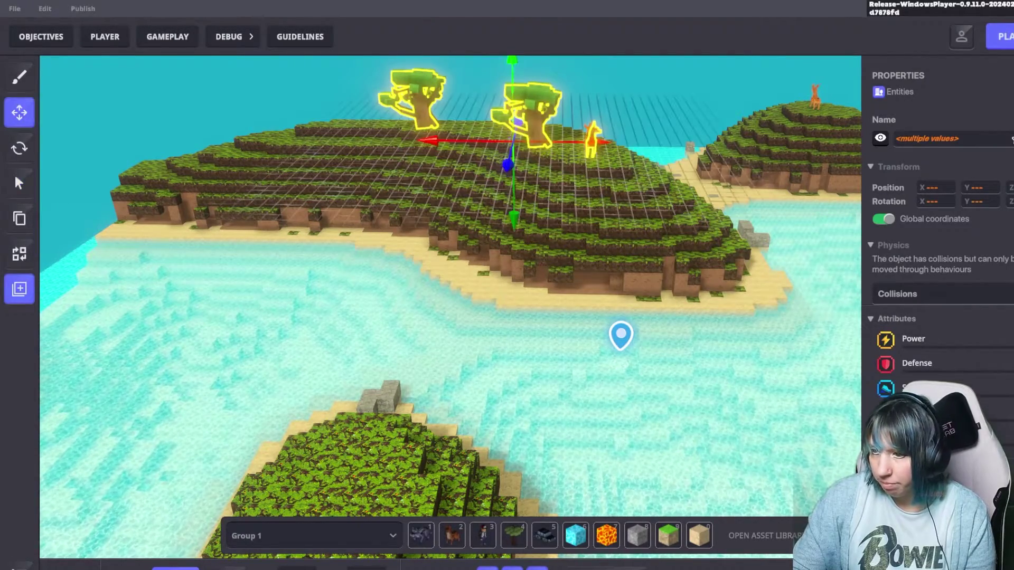
pyautogui.moveTo(508, 164); pyautogui.dragTo(489, 375)
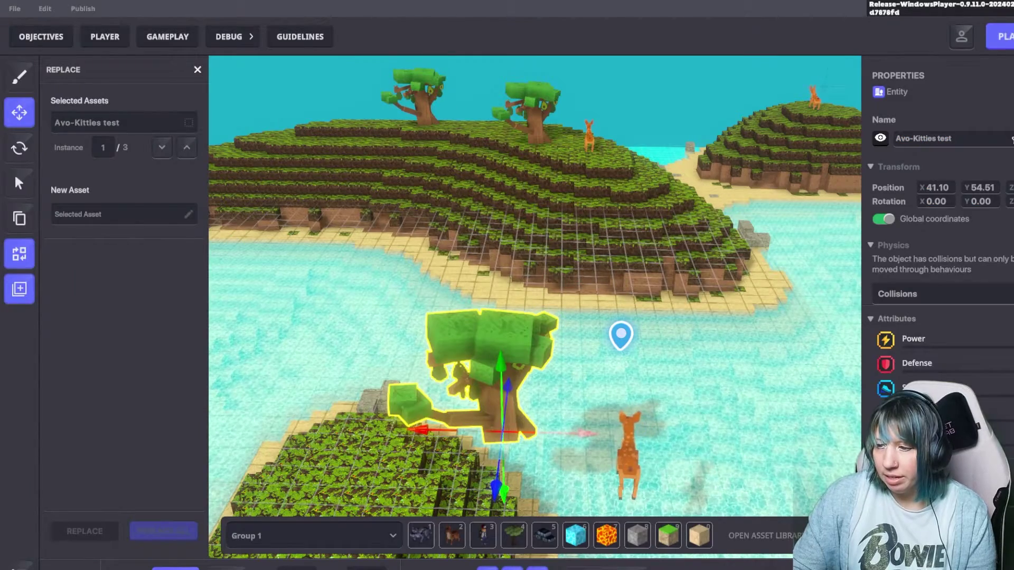
# - Replace the duplicated Avo-Kitties test tree over the water with the Maximilien character
pyautogui.click(189, 215)
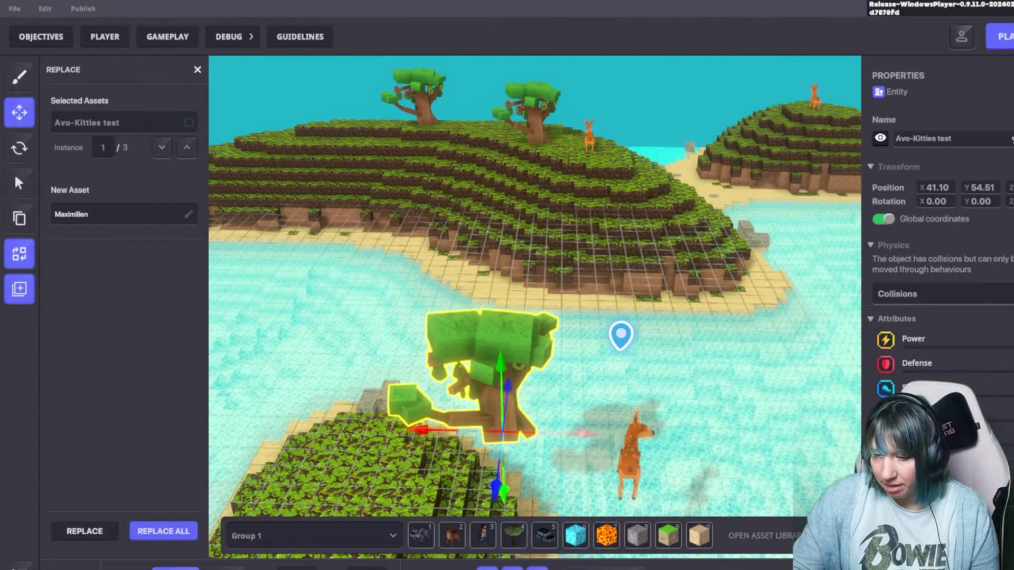
pyautogui.click(85, 531)
pyautogui.moveTo(501, 370); pyautogui.dragTo(410, 243, button='middle')
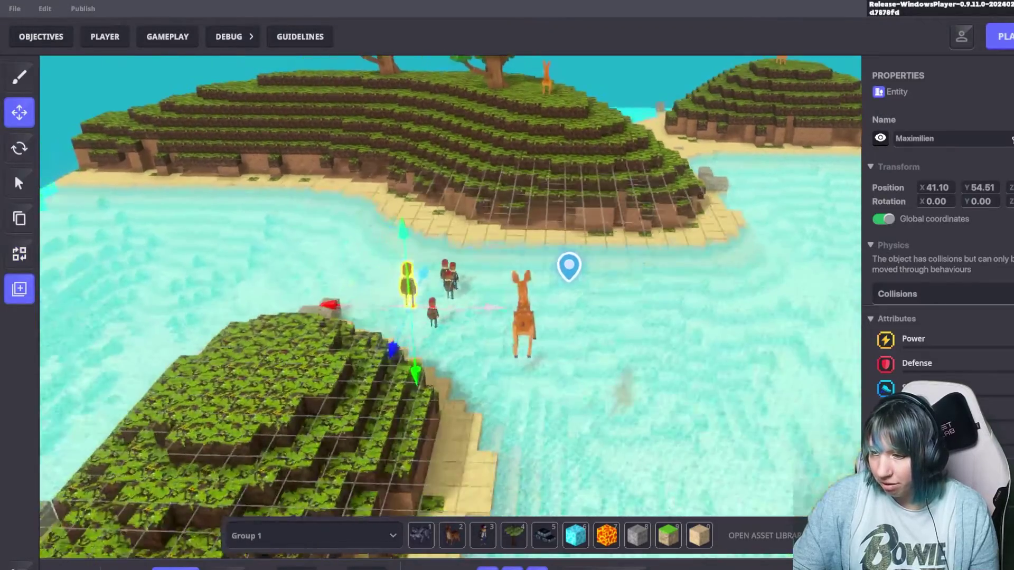
pyautogui.moveTo(449, 317); pyautogui.dragTo(396, 327, button='middle')
# - Paint freehand patches of Soil with Grass 03 blocks over the water in front of the far island
pyautogui.moveTo(396, 328); pyautogui.dragTo(713, 274, button='right')
pyautogui.press('9')
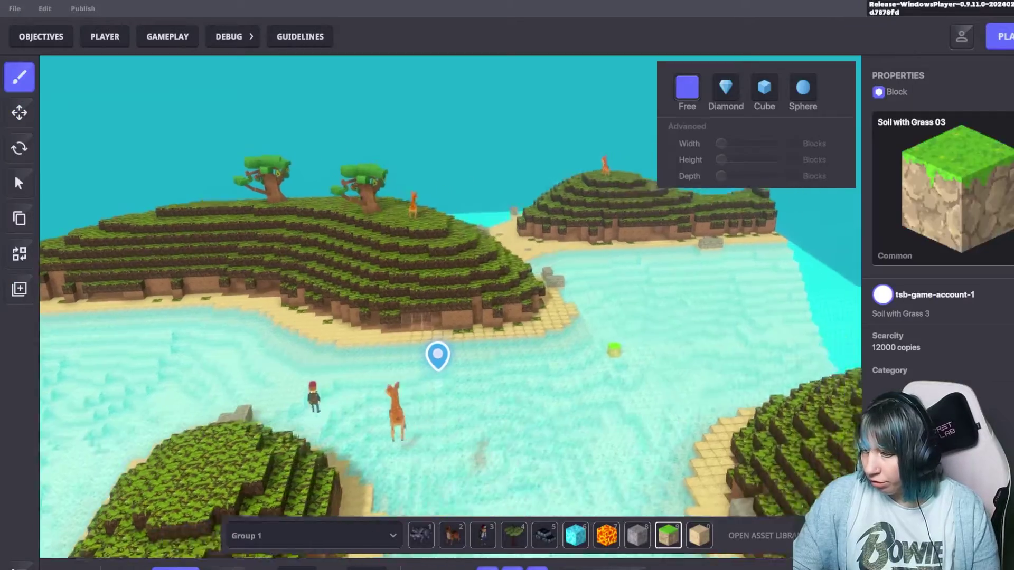
pyautogui.scroll(3, 402, 388)
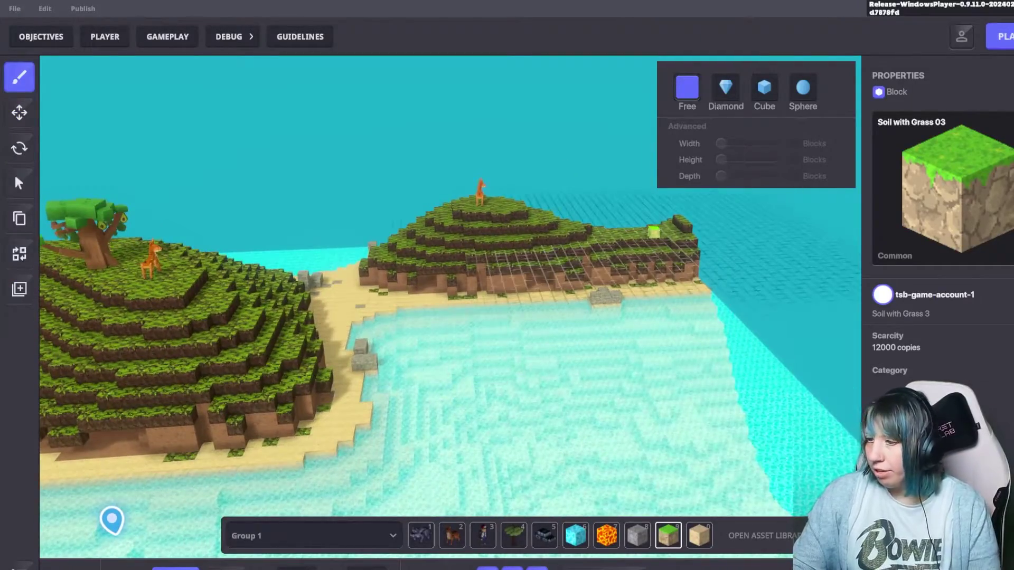
pyautogui.moveTo(461, 270); pyautogui.dragTo(551, 341)
pyautogui.moveTo(491, 271)
pyautogui.mouseDown()
pyautogui.moveTo(569, 312)
pyautogui.moveTo(626, 376)
pyautogui.mouseUp()
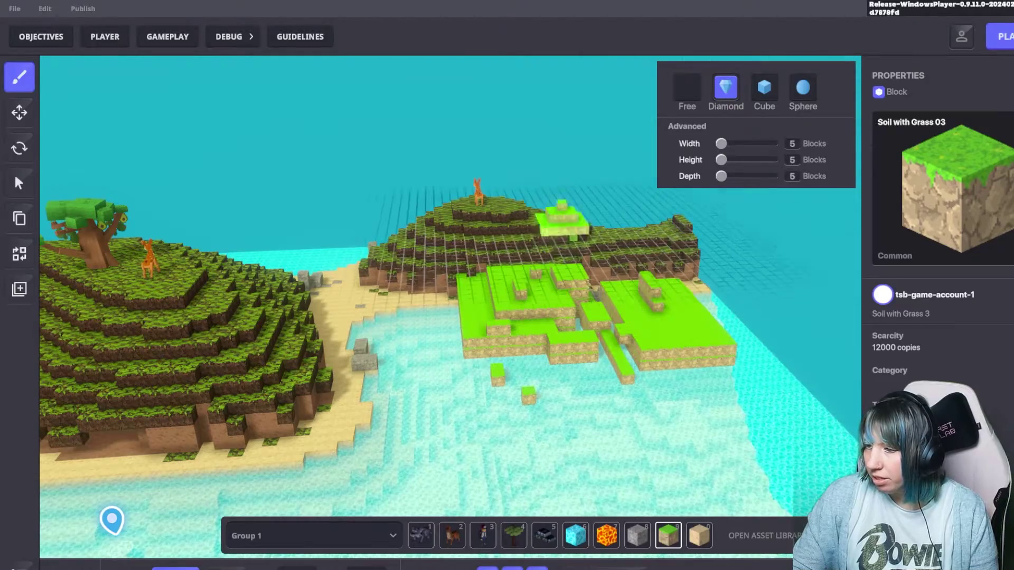
# - Place Soil with Grass 03 diamonds sized 5 and 7 blocks around the far island, and try a larger Cube brush
pyautogui.click(554, 228)
pyautogui.moveTo(722, 143); pyautogui.dragTo(735, 144)
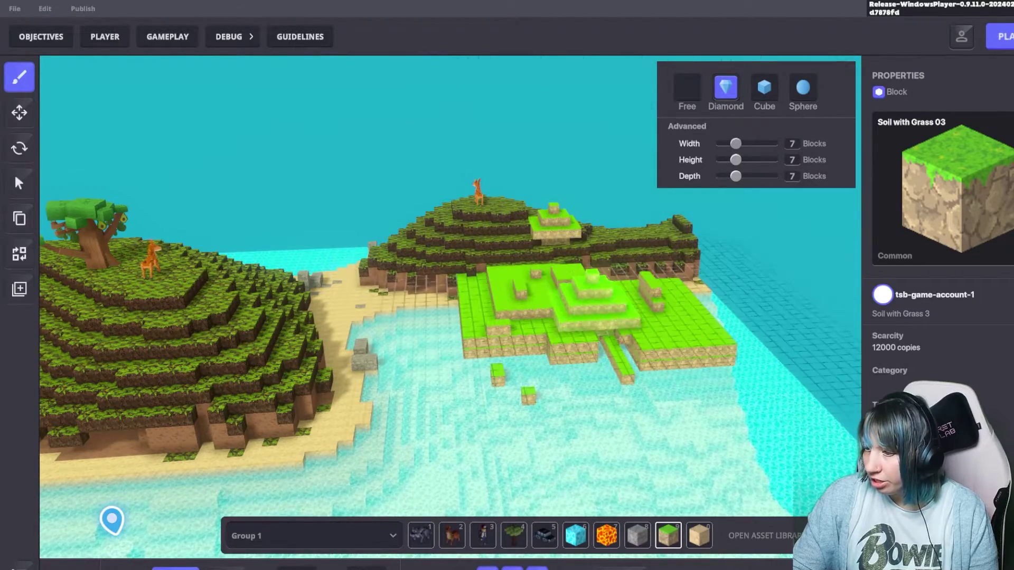
pyautogui.click(647, 317)
pyautogui.keyDown('ctrl'); pyautogui.scroll(3, 680, 246); pyautogui.keyUp('ctrl')
pyautogui.keyDown('ctrl'); pyautogui.scroll(-3, 680, 245); pyautogui.keyUp('ctrl')
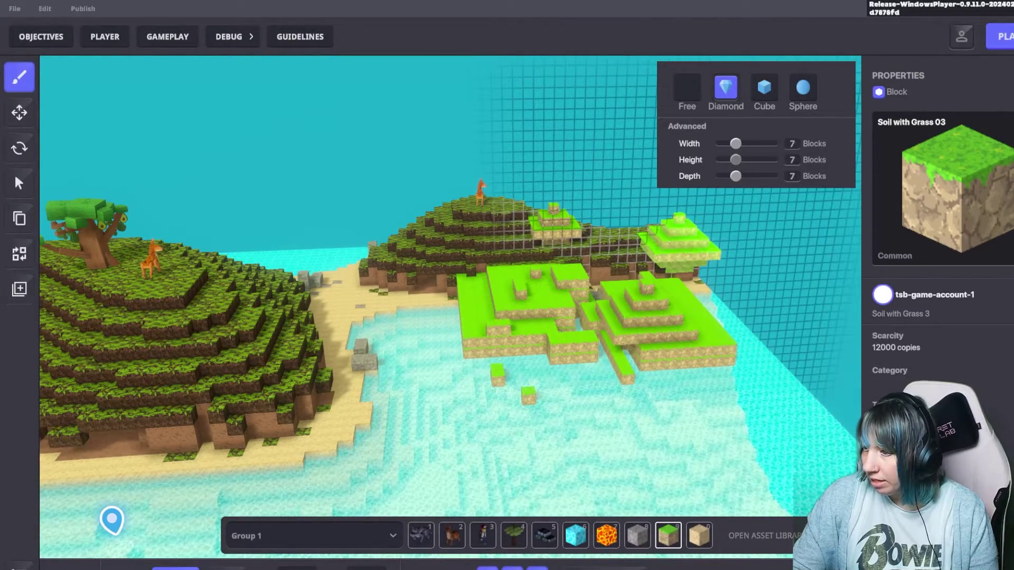
pyautogui.keyDown('ctrl'); pyautogui.scroll(2, 680, 245); pyautogui.keyUp('ctrl')
pyautogui.keyDown('ctrl'); pyautogui.scroll(-2, 680, 246); pyautogui.keyUp('ctrl')
pyautogui.click(623, 322)
pyautogui.click(764, 88)
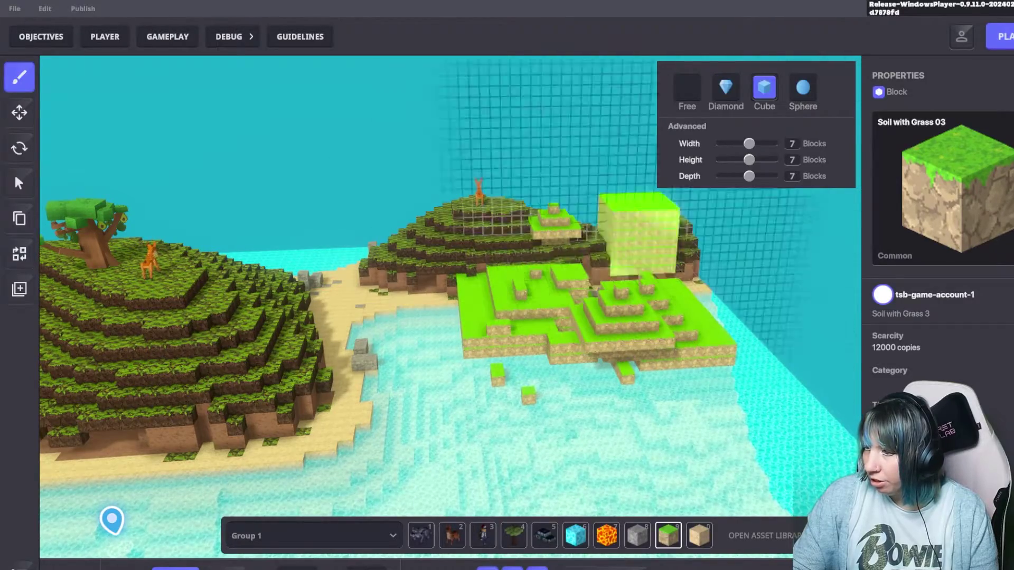
pyautogui.moveTo(749, 143); pyautogui.dragTo(753, 143)
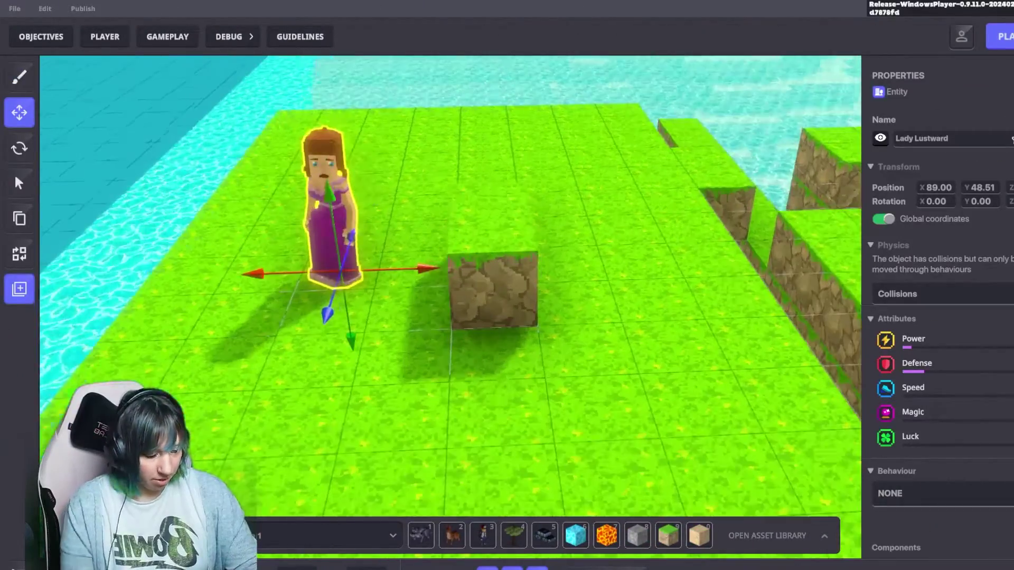
# - Open the physics options of the Lady Lustward character on the grass platform and select Collisions
pyautogui.moveTo(450, 286); pyautogui.dragTo(528, 390, button='middle')
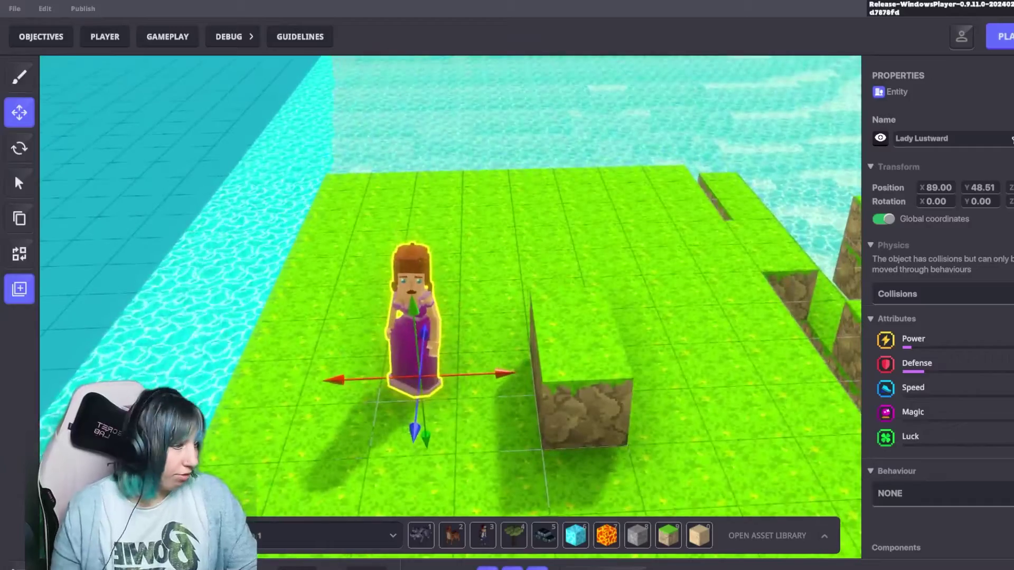
pyautogui.click(942, 294)
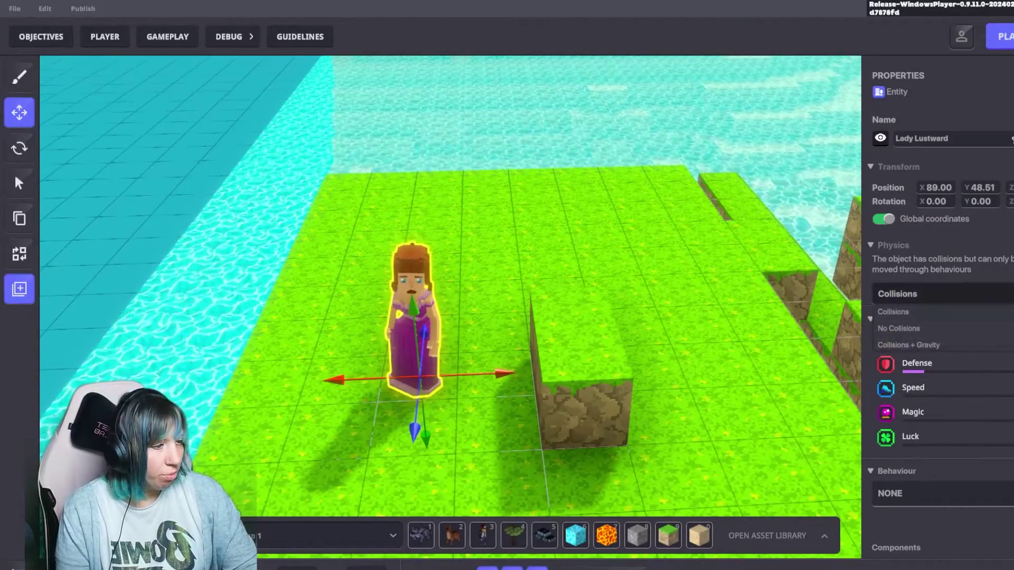
pyautogui.click(942, 310)
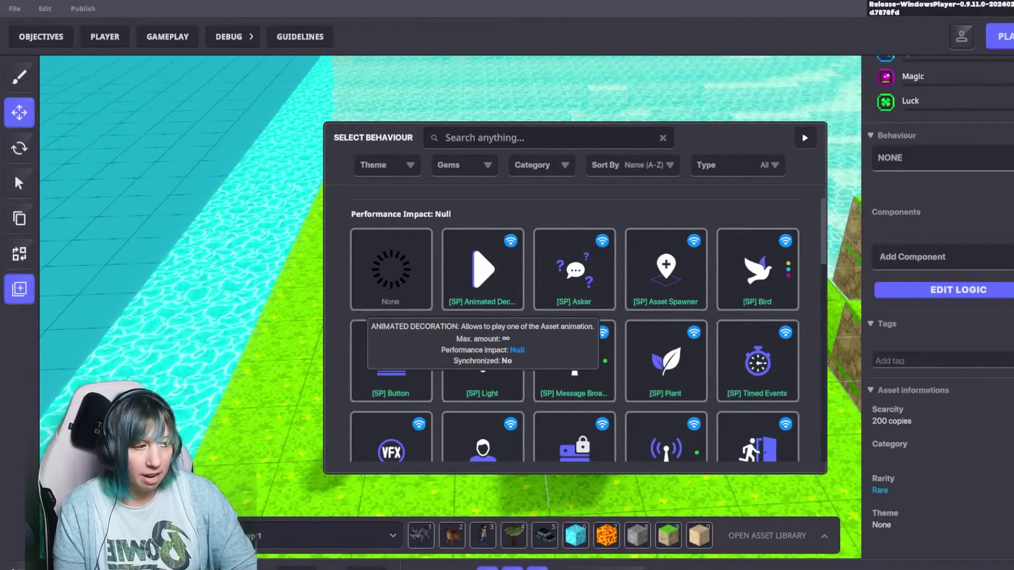
# - Assign the Animated Decoration behaviour to Lady Lustward and set its animation to Hi 01
pyautogui.click(483, 270)
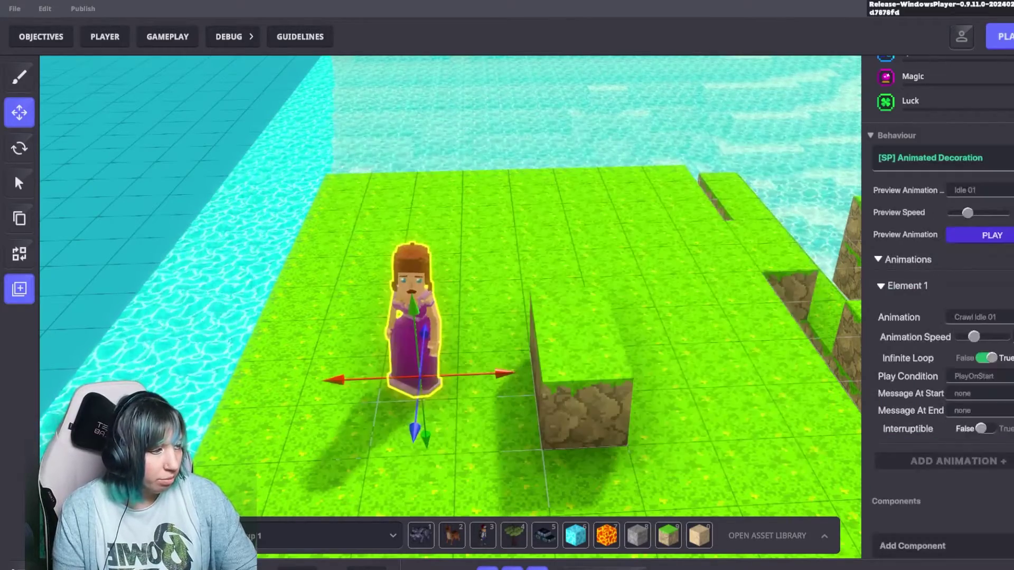
pyautogui.click(977, 317)
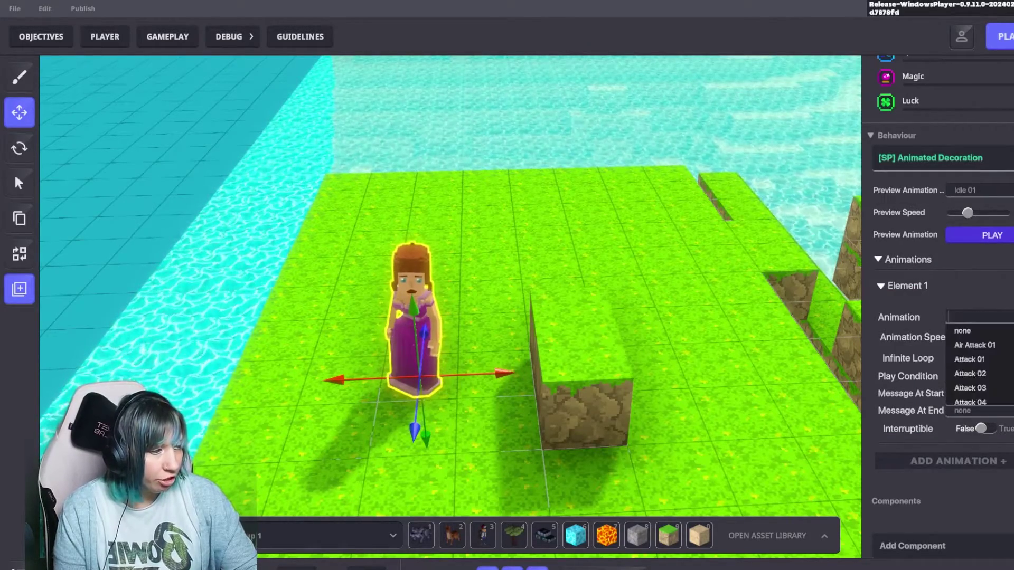
pyautogui.scroll(-10, 979, 367)
pyautogui.scroll(3, 980, 367)
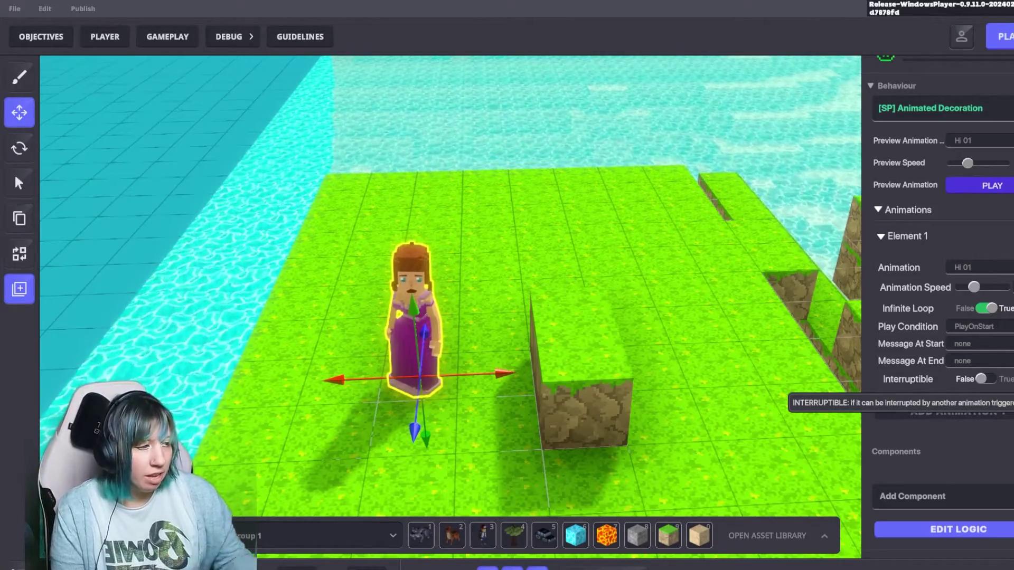
# - Set the animation's play condition to PlayOnDetectPlayer with a smaller detection range, and check the Message At End options
pyautogui.click(980, 327)
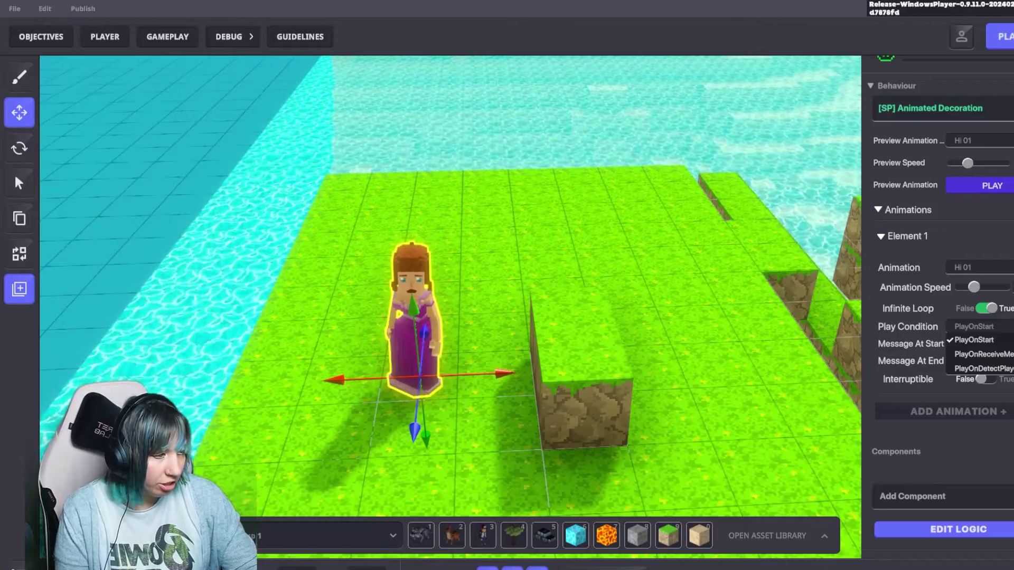
pyautogui.click(982, 368)
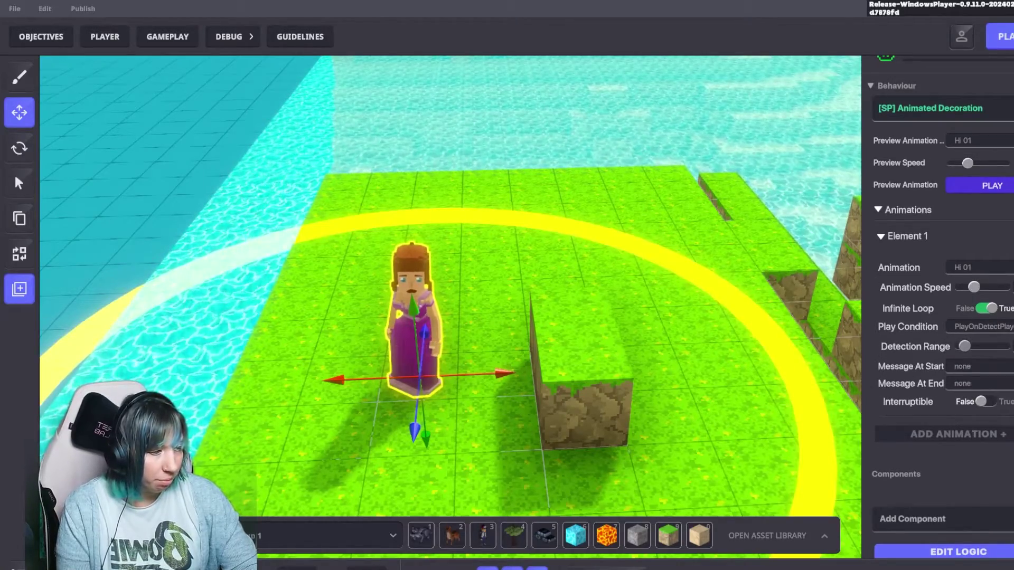
pyautogui.moveTo(965, 347); pyautogui.dragTo(964, 347)
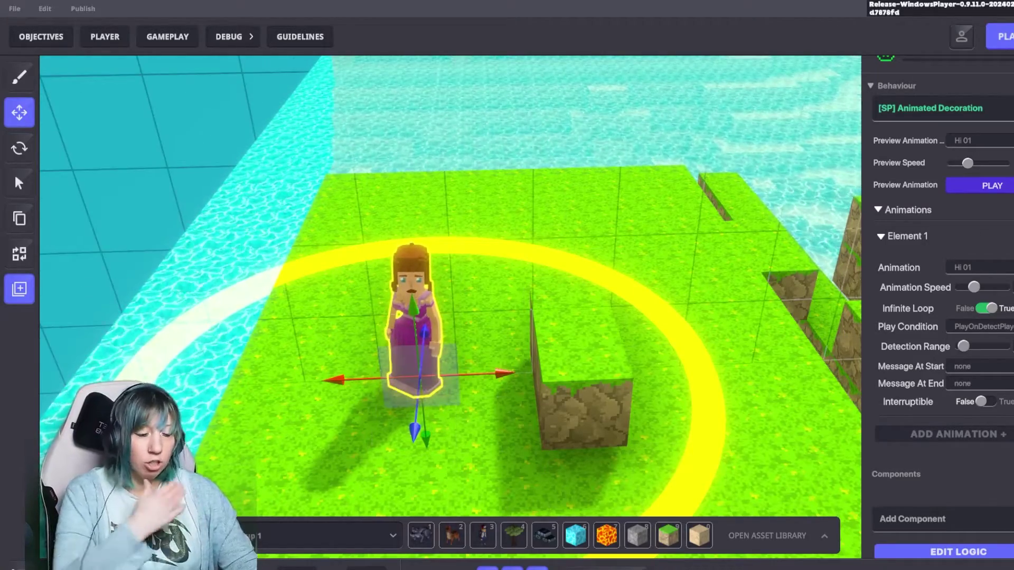
pyautogui.click(971, 383)
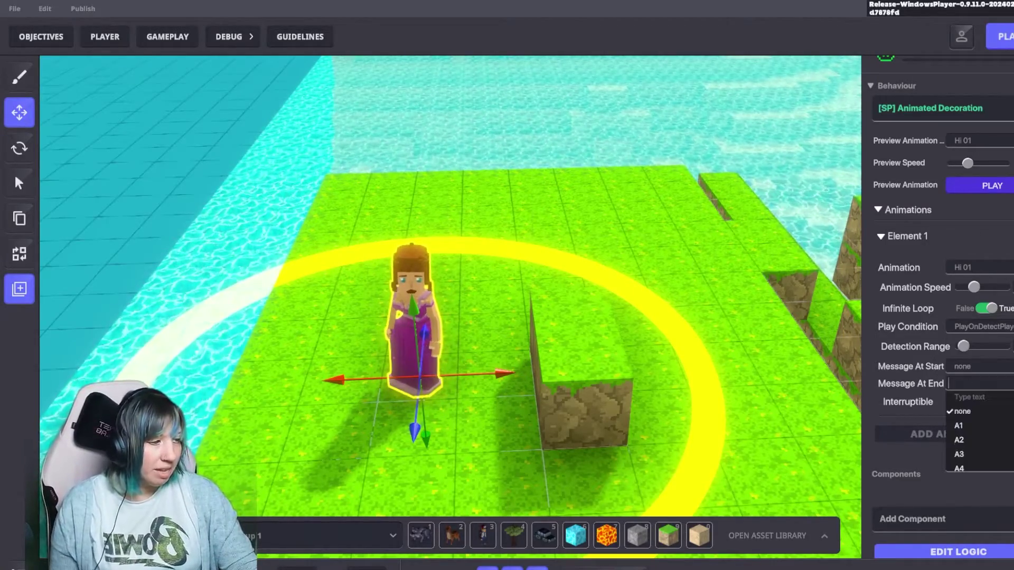
pyautogui.press('Escape')
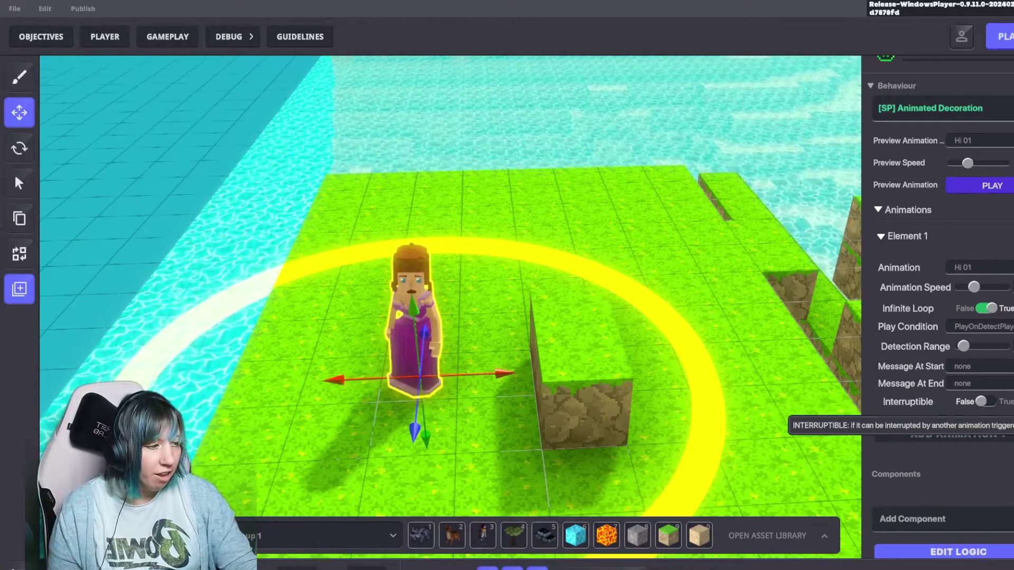
# - Try adding a second animation element to the Animated Decoration behaviour
pyautogui.click(958, 434)
pyautogui.scroll(-2, 937, 306)
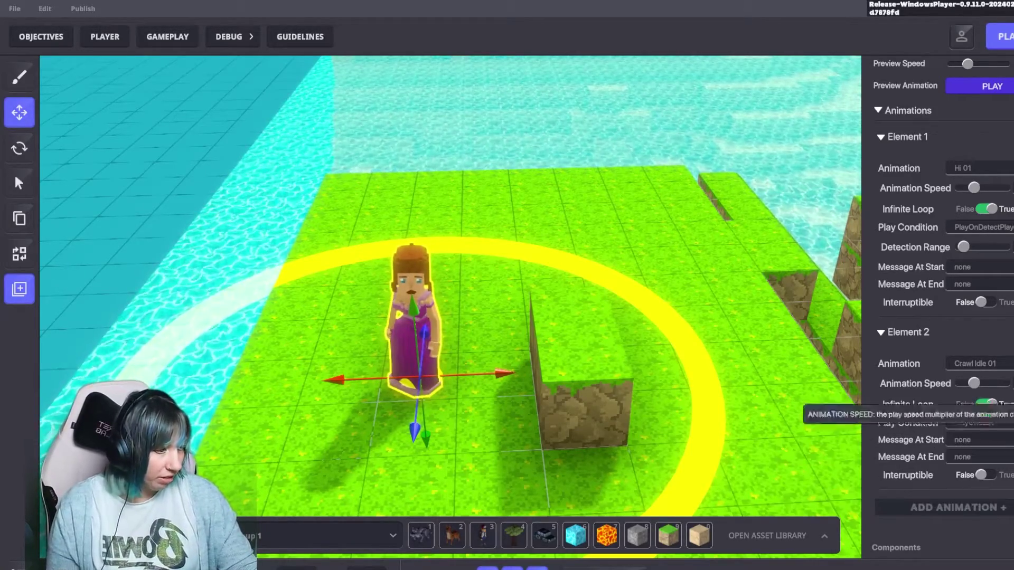
pyautogui.scroll(-2, 908, 406)
# - Look through the components and behaviours available for Lady Lustward, including the citizen, enemy, predator and prey types
pyautogui.click(913, 319)
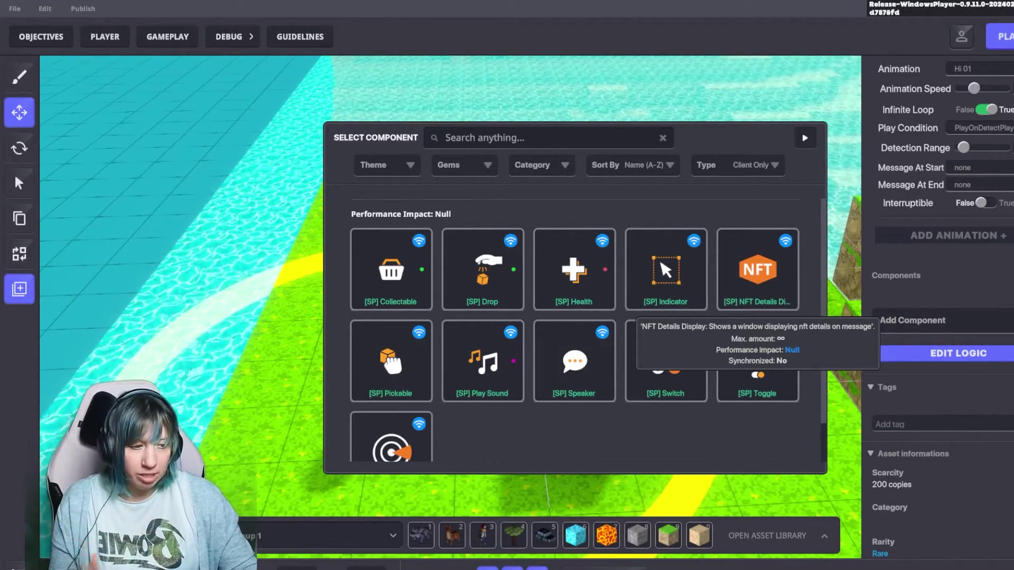
pyautogui.scroll(-1, 390, 338)
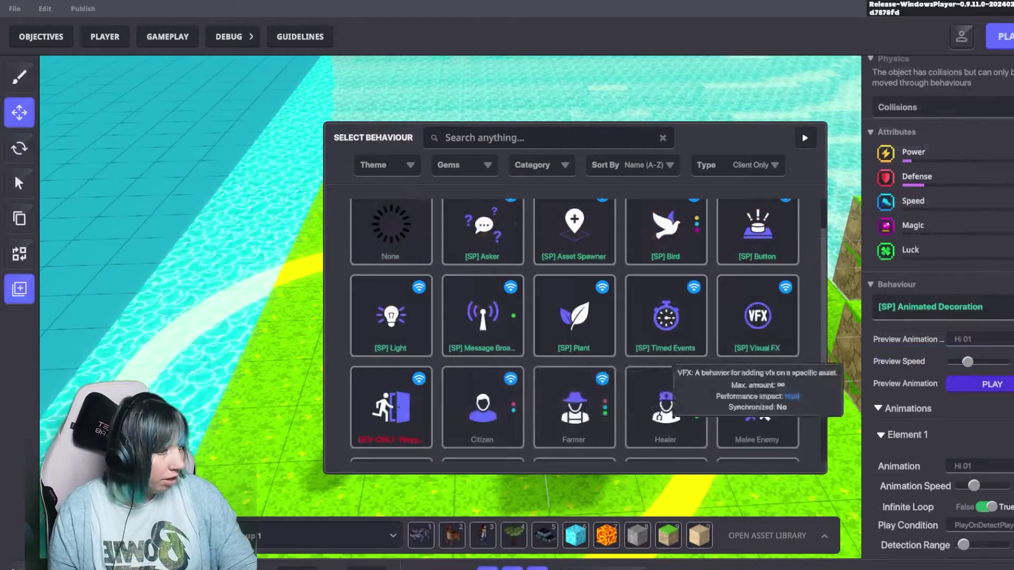
pyautogui.scroll(1, 574, 309)
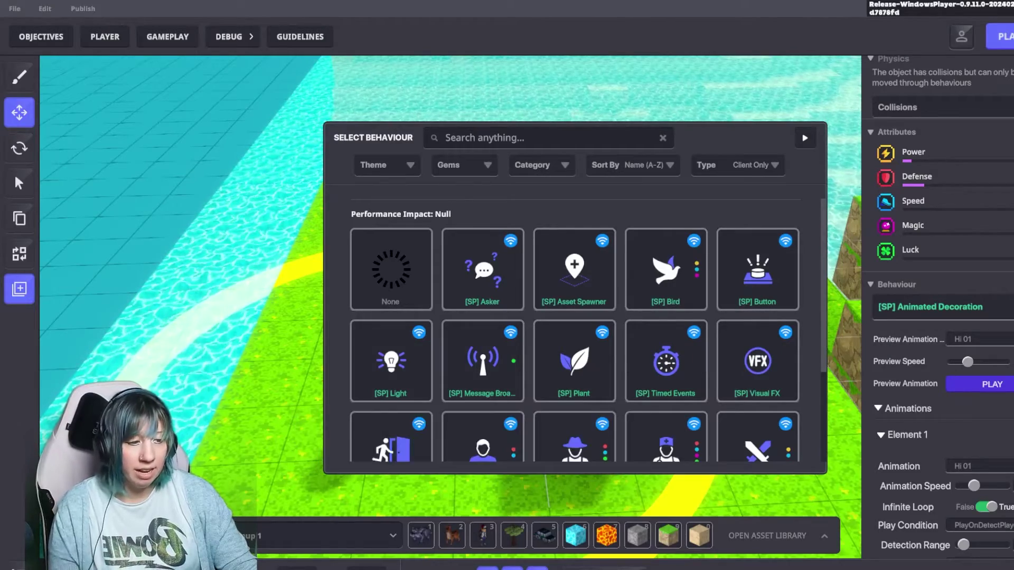
pyautogui.scroll(-1, 575, 295)
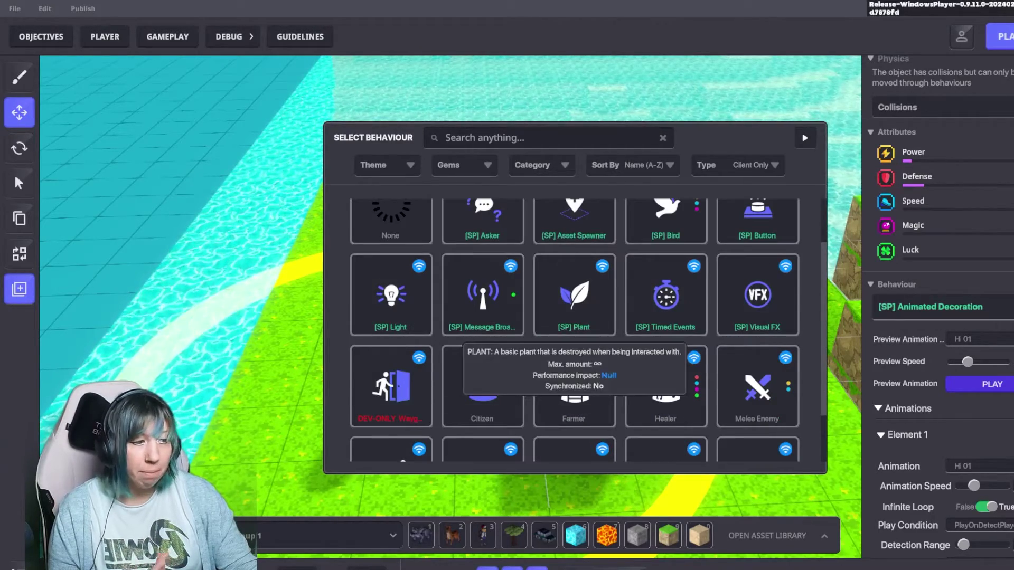
pyautogui.scroll(-1, 575, 296)
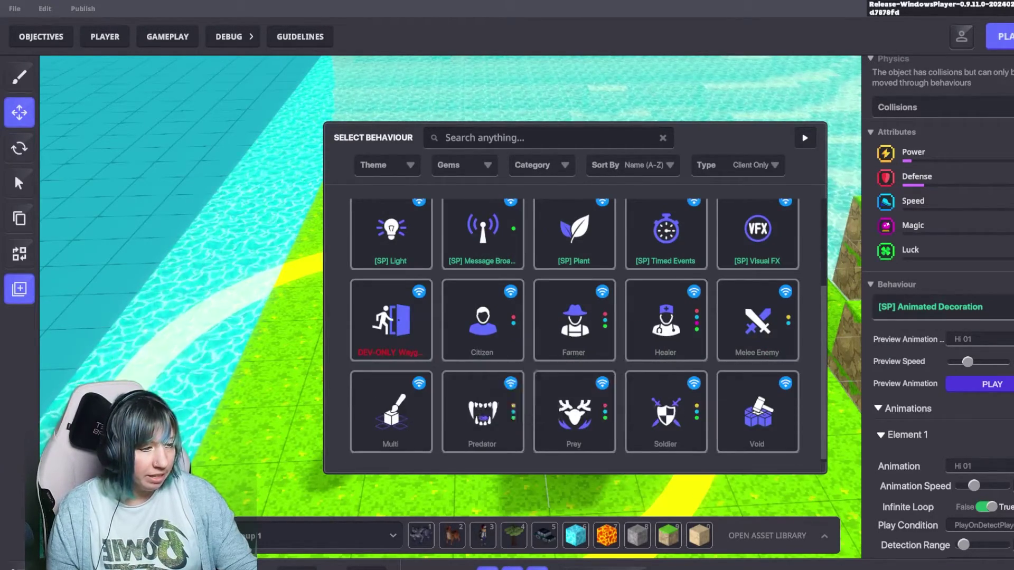
pyautogui.scroll(2, 482, 359)
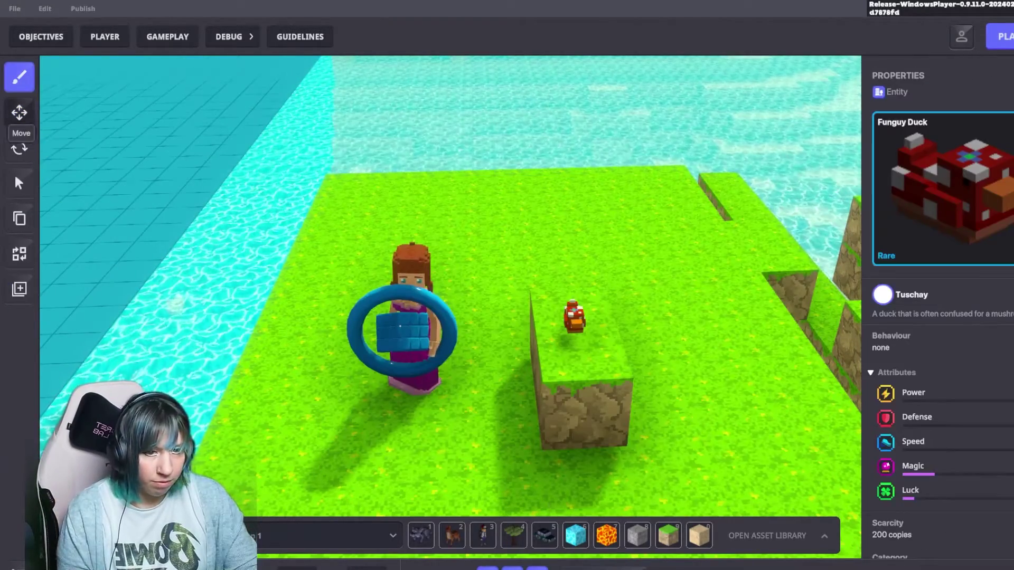
# - Select the Funguy Duck on the raised grass block and add the Collectable component to it
pyautogui.click(20, 112)
pyautogui.click(574, 317)
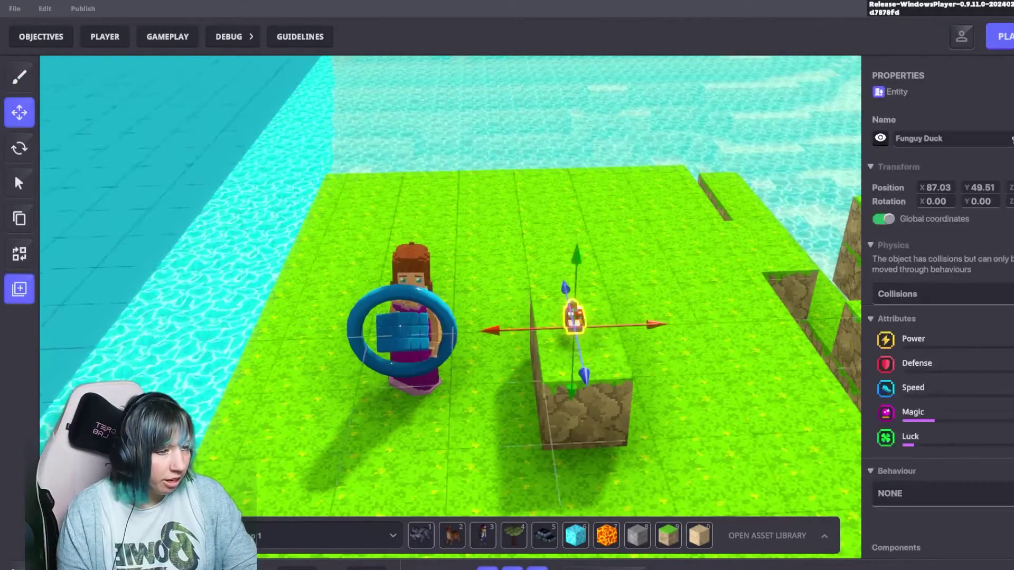
pyautogui.scroll(-3, 939, 316)
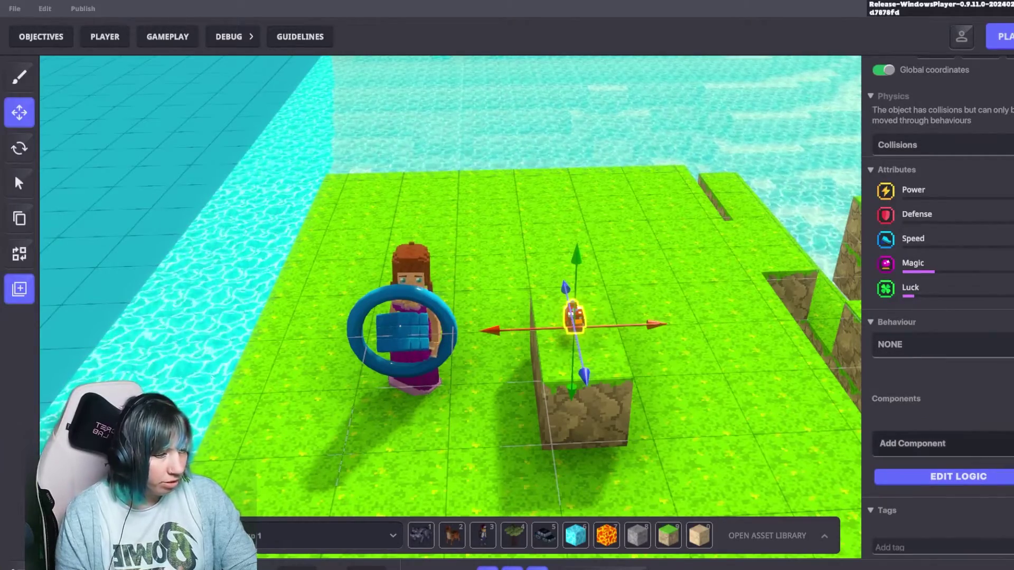
pyautogui.click(912, 443)
pyautogui.click(394, 275)
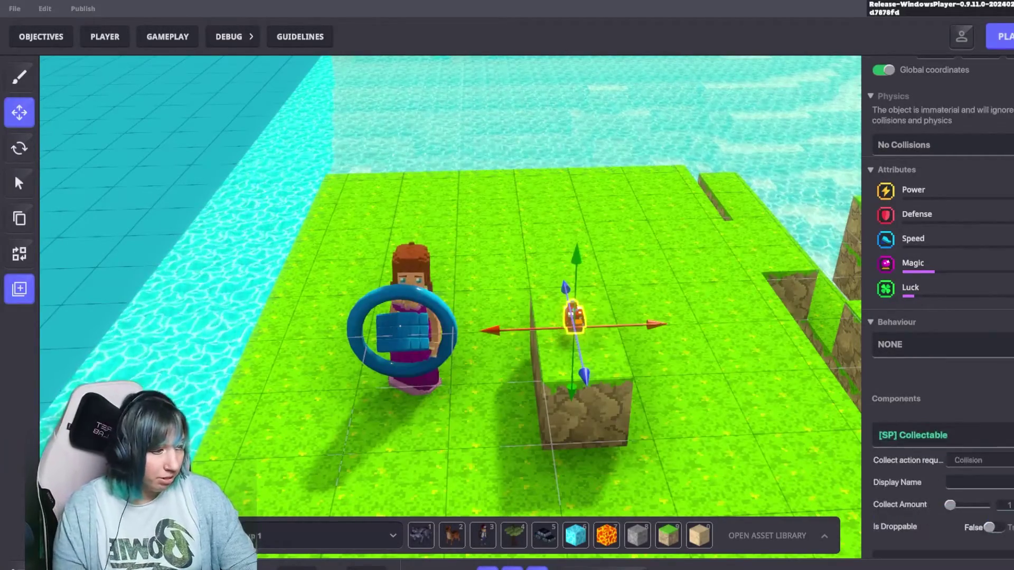
# - Set the duck's required collect action to Collision and its physics to No Collisions
pyautogui.click(979, 460)
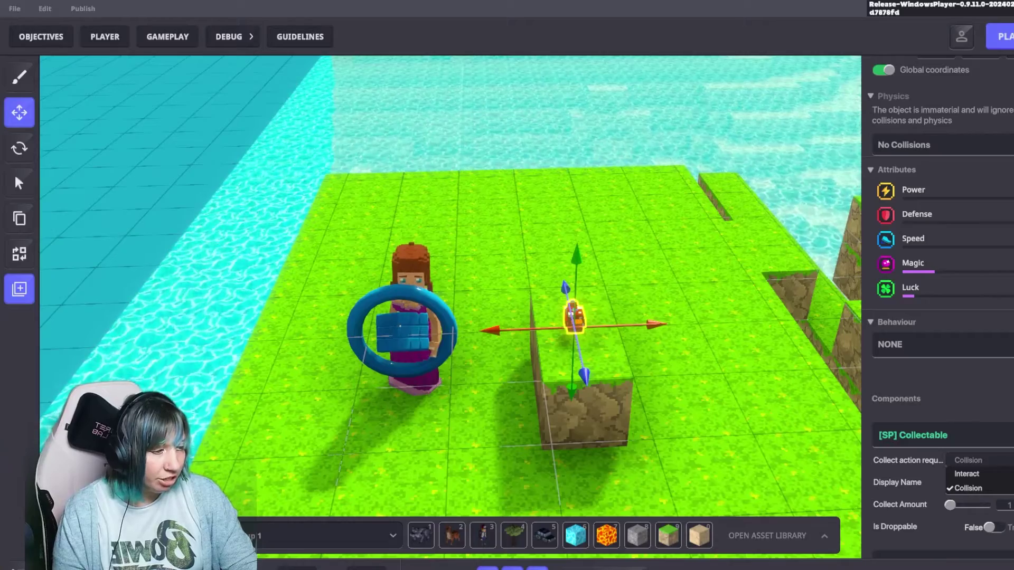
pyautogui.click(977, 488)
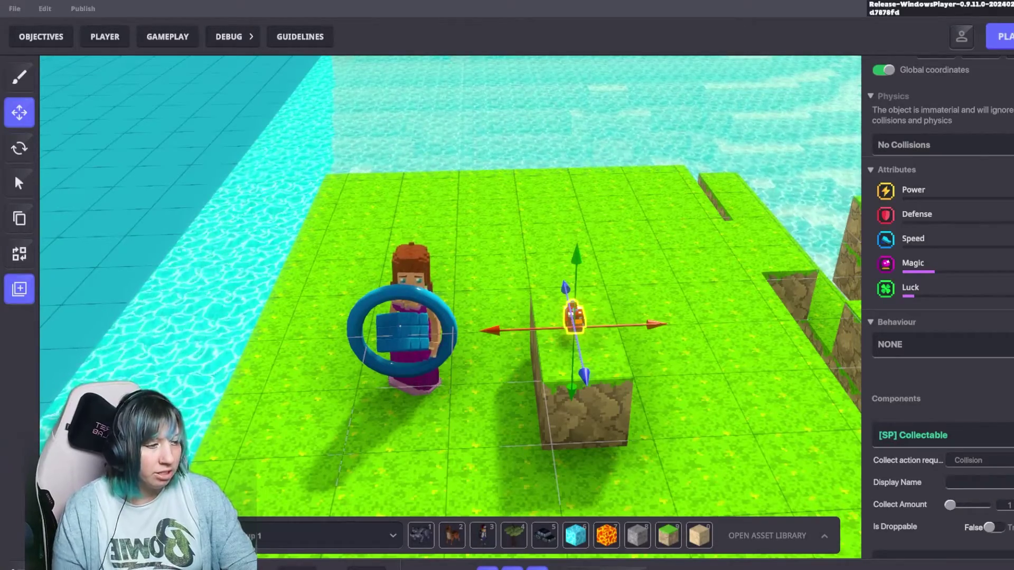
pyautogui.scroll(-1, 940, 317)
pyautogui.scroll(4, 940, 317)
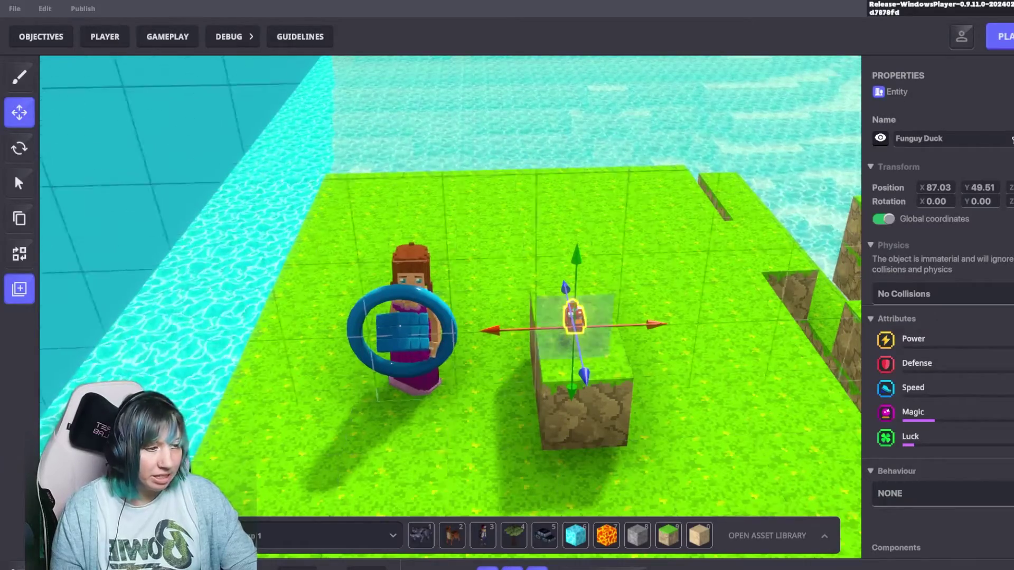
pyautogui.click(929, 294)
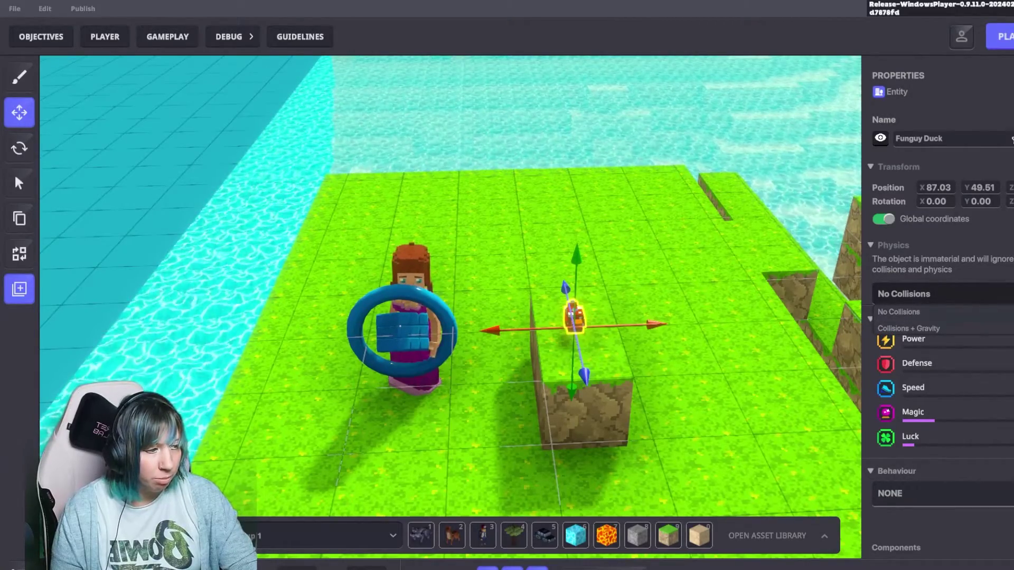
pyautogui.click(929, 312)
# - Add the tag "duck" to the Funguy Duck
pyautogui.scroll(-6, 940, 317)
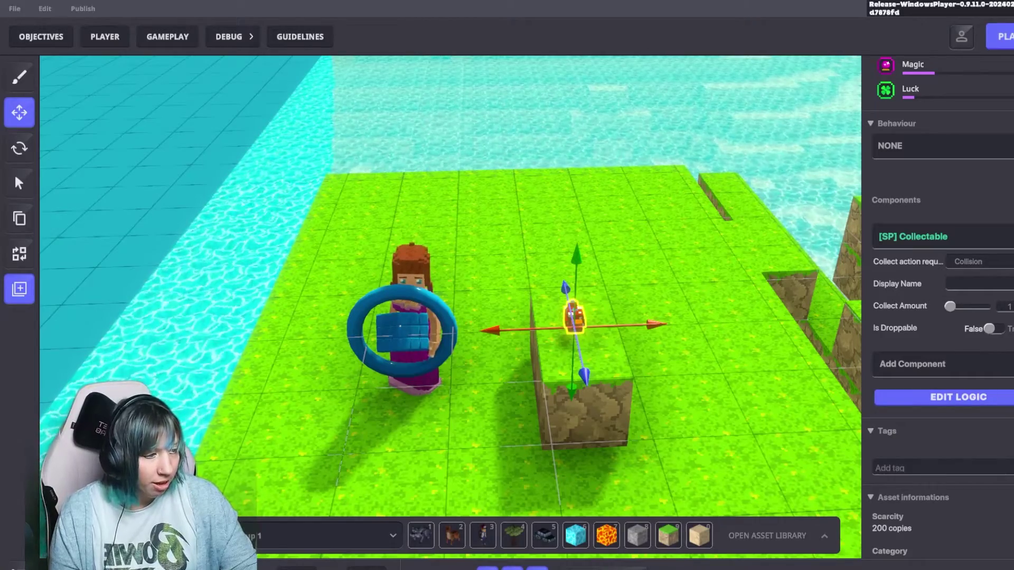
pyautogui.click(943, 469)
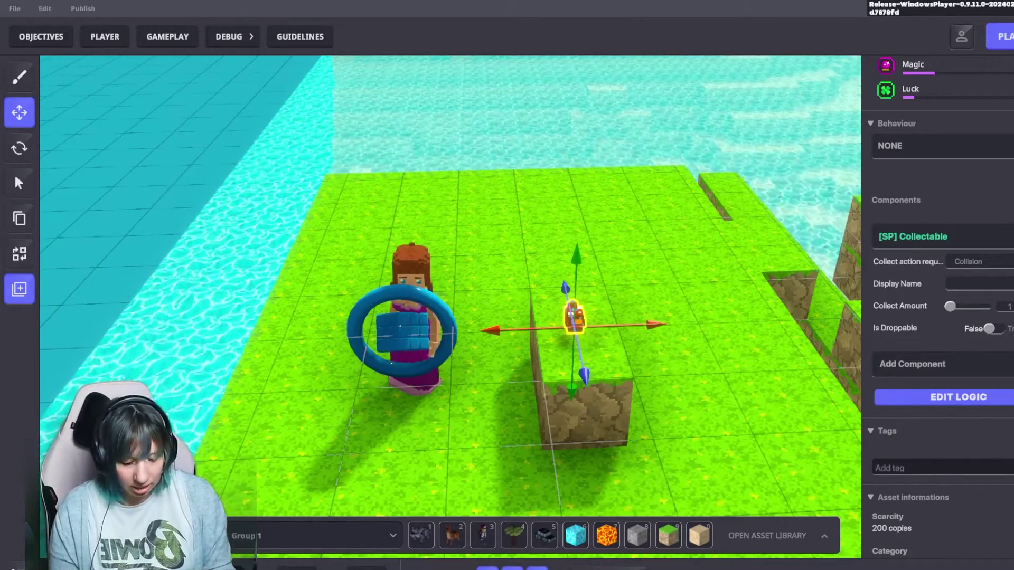
pyautogui.write('duck')
pyautogui.press('Return')
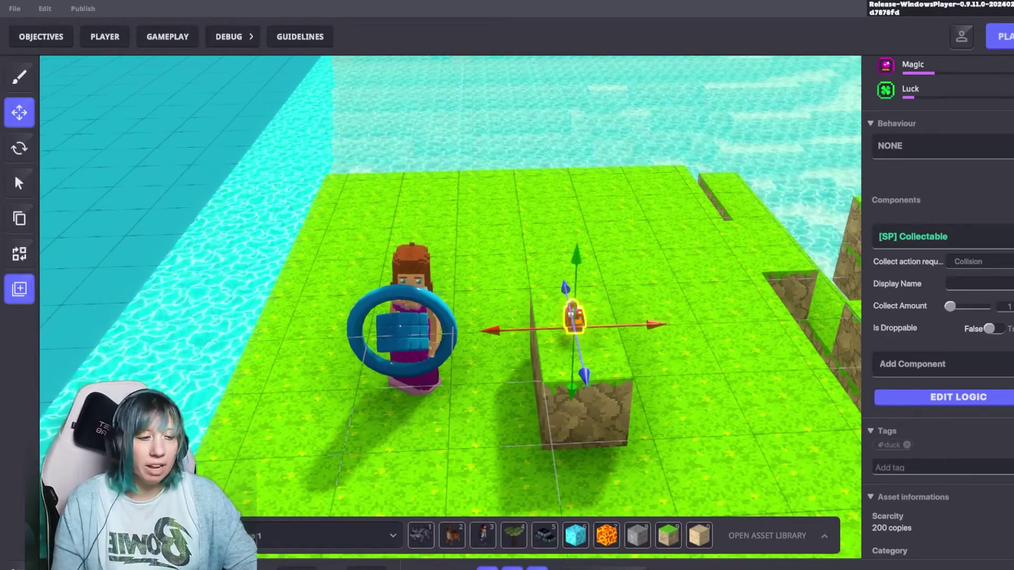
# - Place four copies of the tagged duck in a line from the raised block across the grass platform
pyautogui.press('s')
pyautogui.press('d')
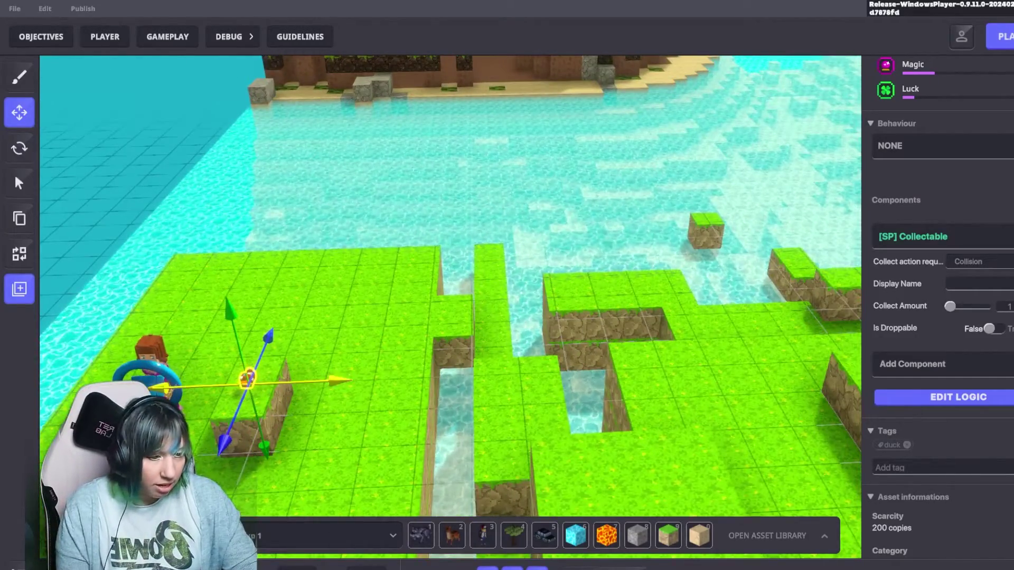
pyautogui.press('Escape')
pyautogui.keyDown('shift'); pyautogui.click(229, 410); pyautogui.keyUp('shift')
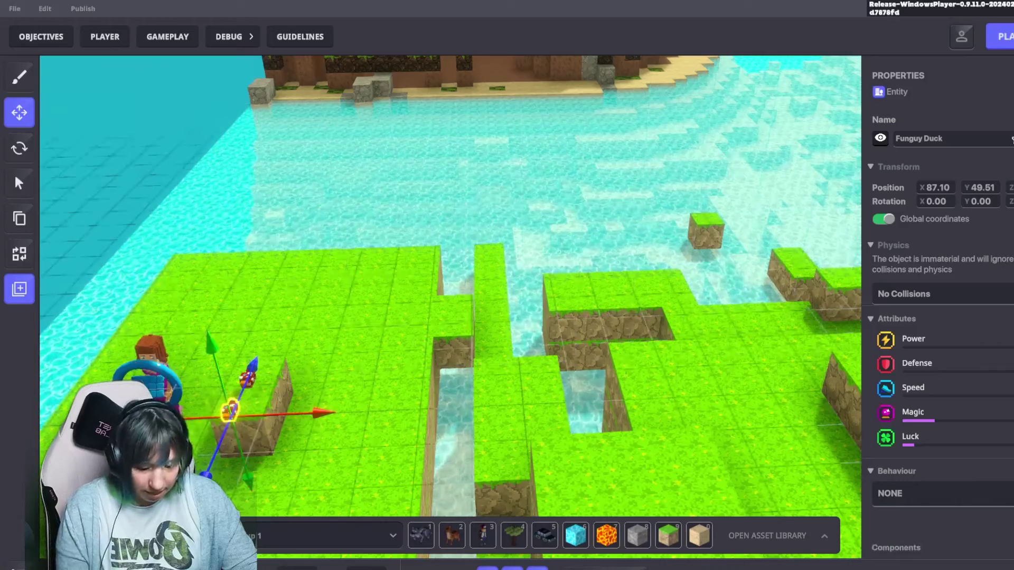
pyautogui.keyDown('shift'); pyautogui.click(210, 448); pyautogui.keyUp('shift')
pyautogui.keyDown('shift'); pyautogui.click(191, 492); pyautogui.keyUp('shift')
pyautogui.hotkey('ctrl', 'd')
pyautogui.moveTo(450, 306); pyautogui.dragTo(549, 227, button='middle')
pyautogui.press('Escape')
# - Play-test the experience, run along the beach to the grass platform and collect the row of ducks for the Collect Ducks quest
pyautogui.hotkey('ctrl', 'p')
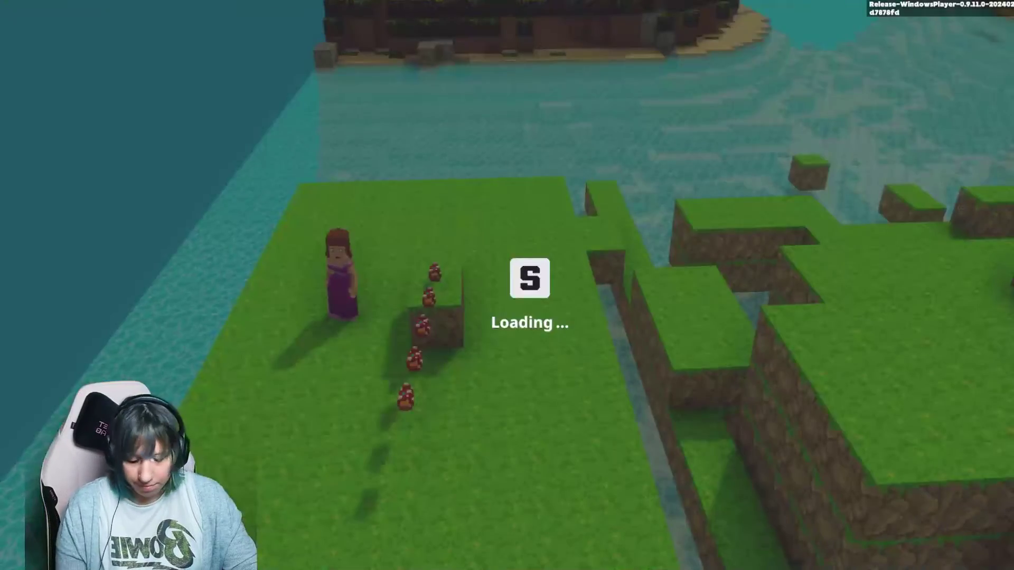
pyautogui.press('w')
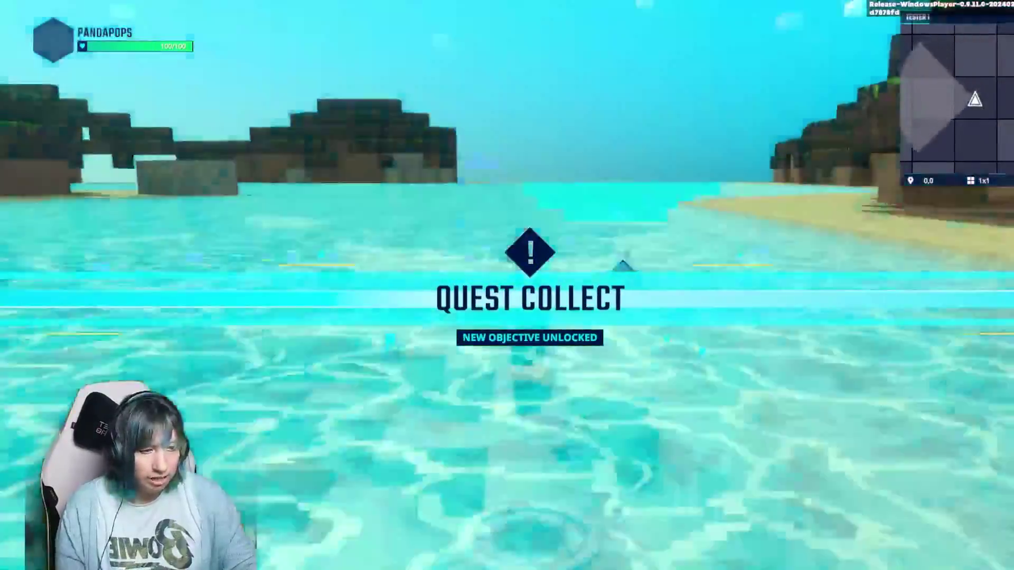
pyautogui.press('w')
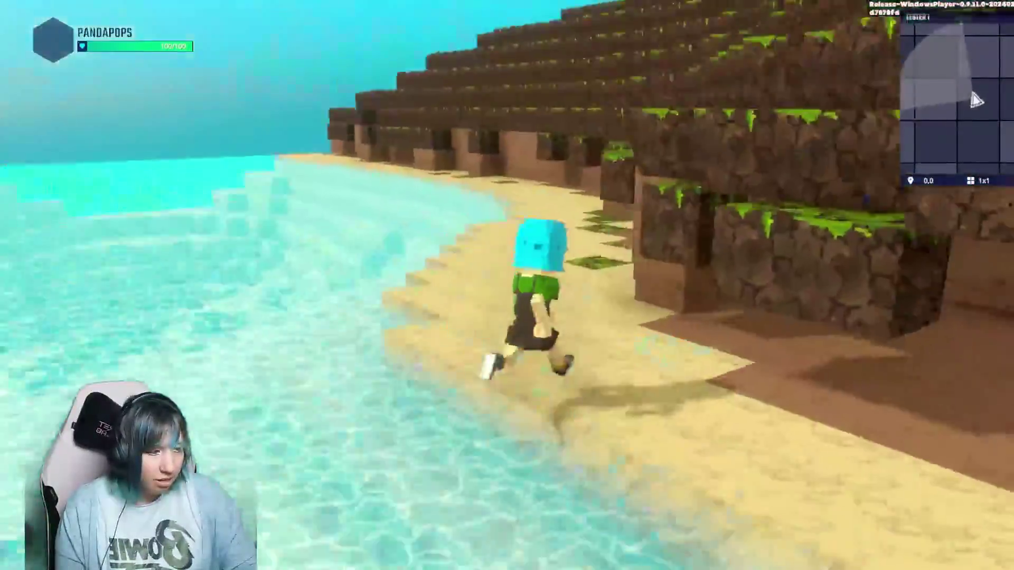
pyautogui.press('d')
pyautogui.press('w')
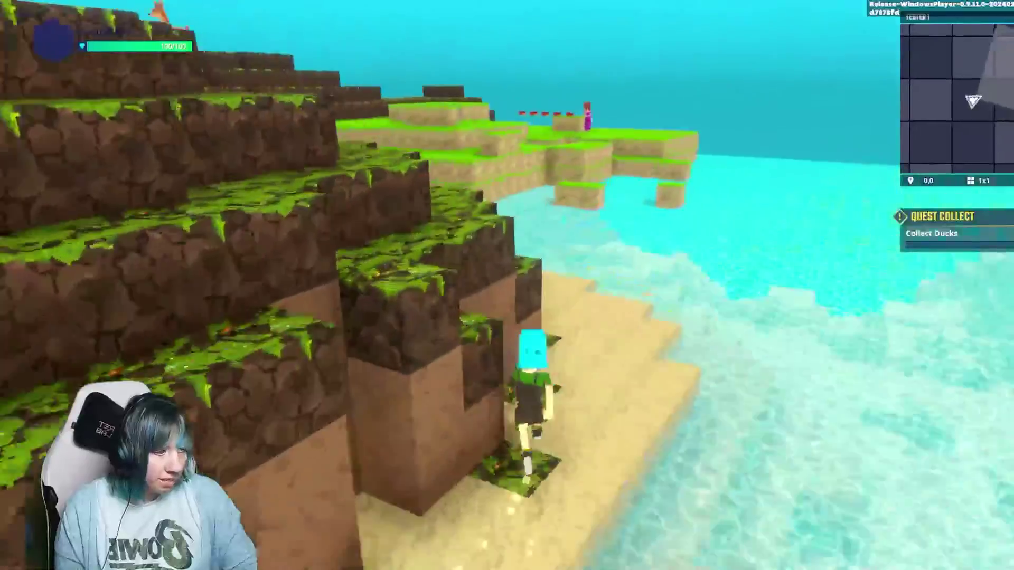
pyautogui.press('w')
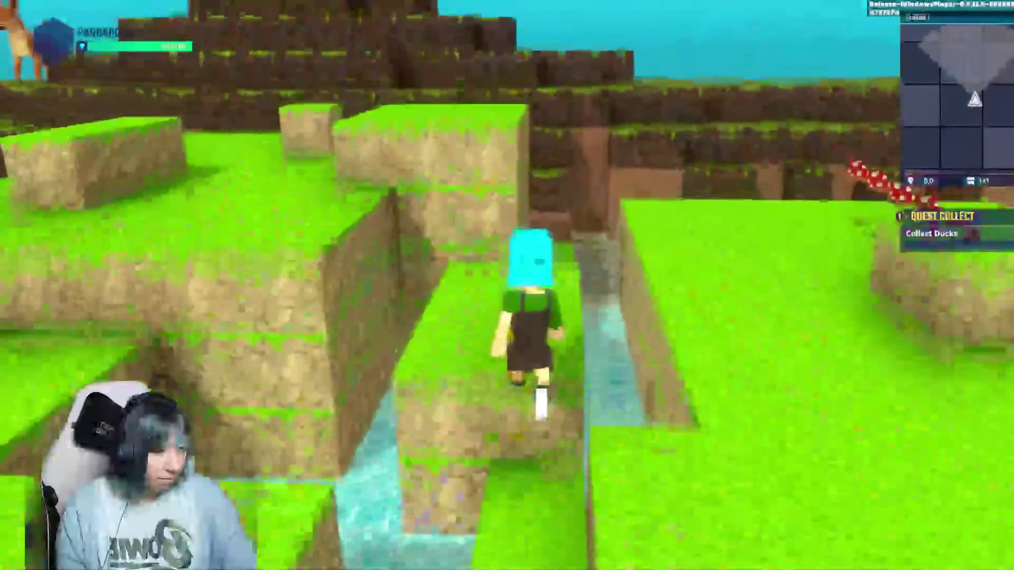
pyautogui.press('w')
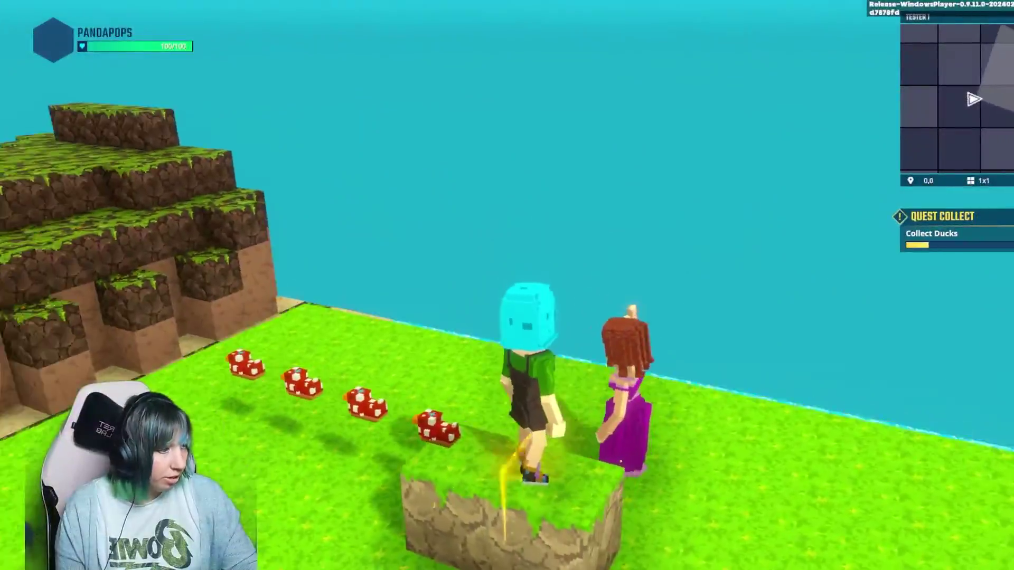
pyautogui.press('w')
pyautogui.press('w')
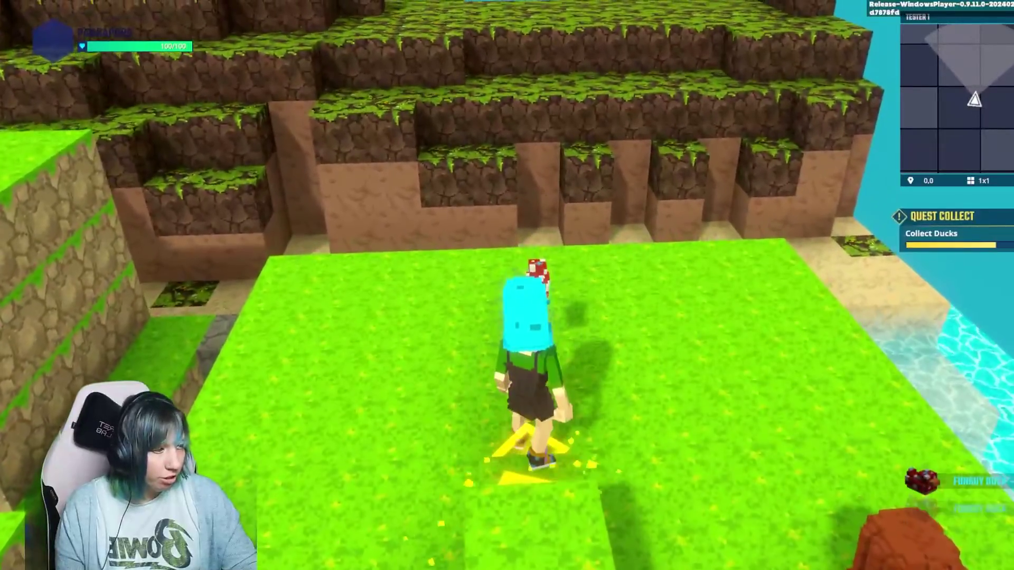